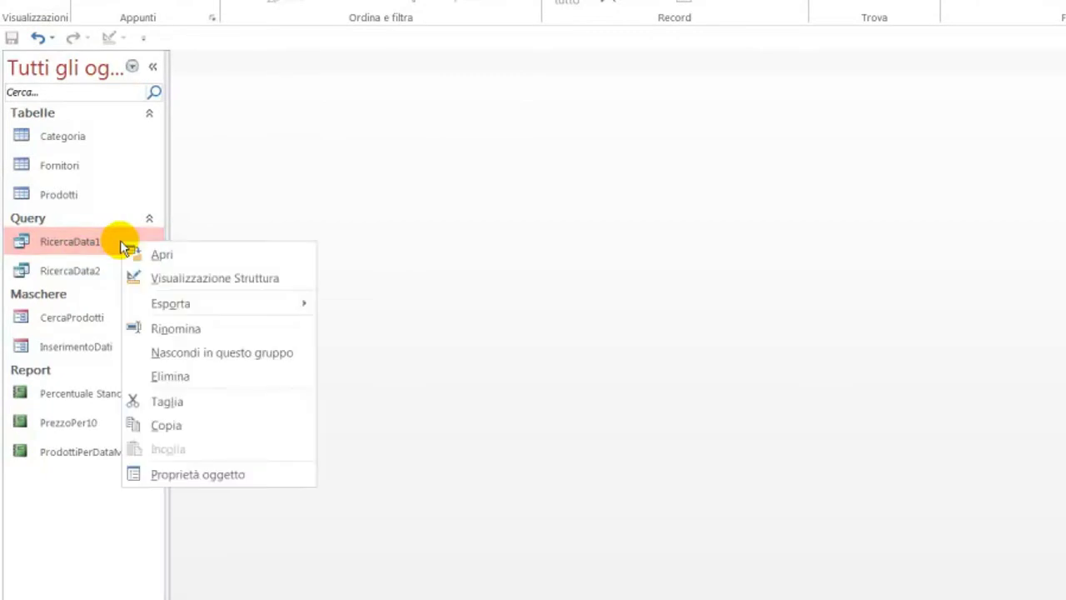
# Inspect the tables and fields of the RicercaData1 query in its design, and close the query.
pyautogui.click(203, 278)
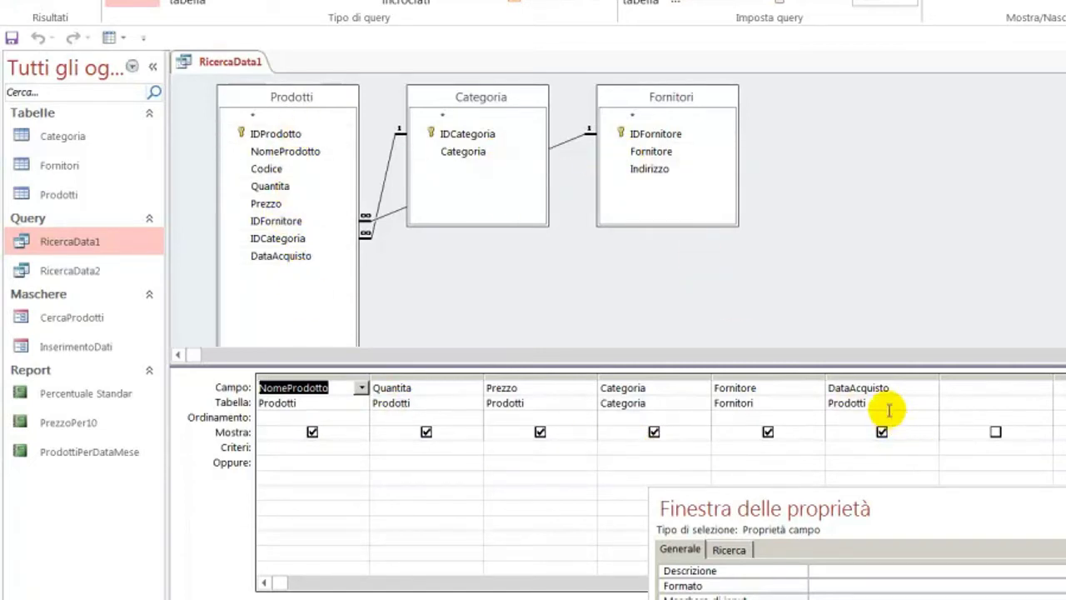
pyautogui.rightClick(223, 68)
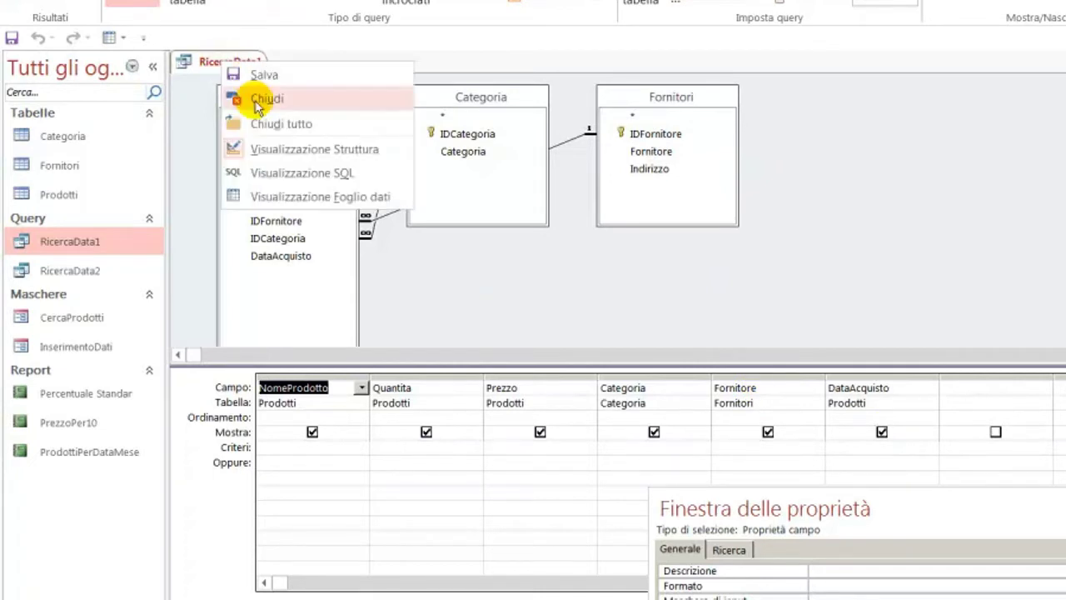
pyautogui.click(255, 98)
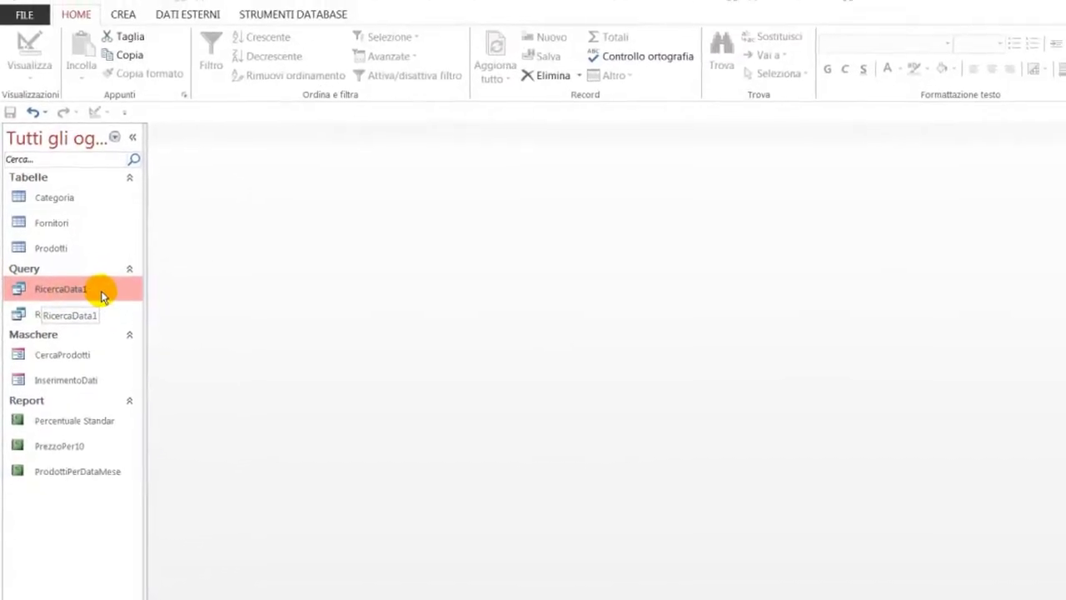
# Start the Report Wizard on the RicercaData1 query and include NomeProdotto, Quantita, Prezzo, Categoria, Fornitore and DataAcquisto in the report.
pyautogui.click(115, 32)
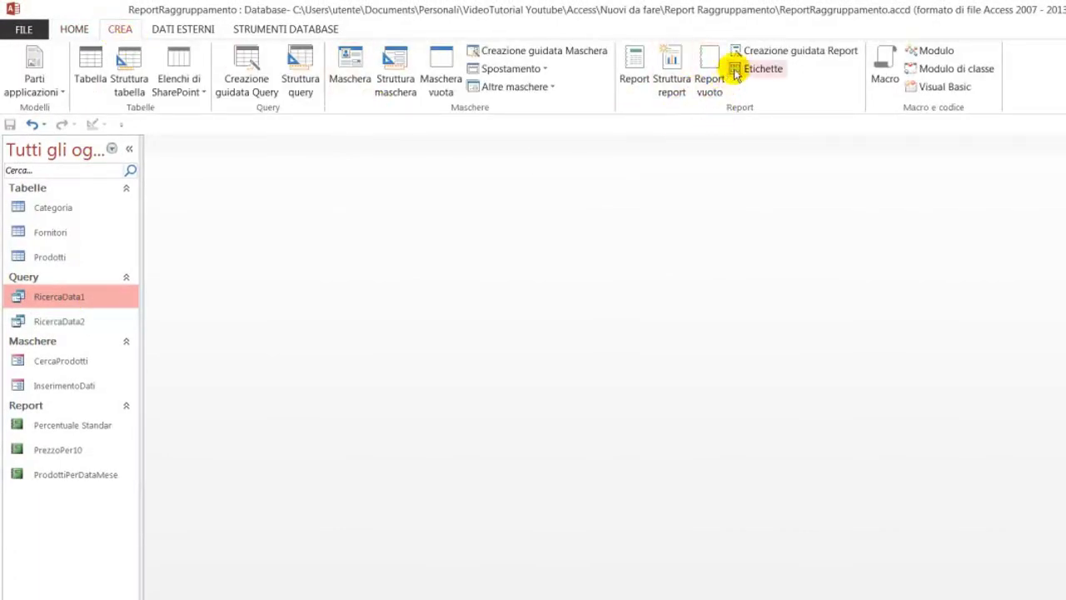
pyautogui.click(764, 52)
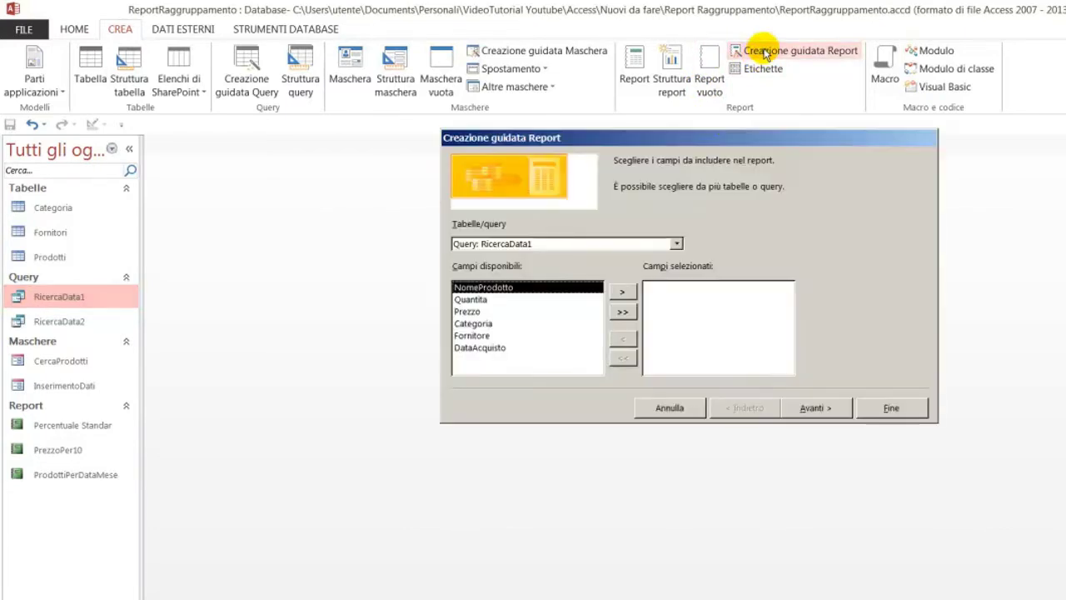
pyautogui.moveTo(688, 143); pyautogui.dragTo(523, 168)
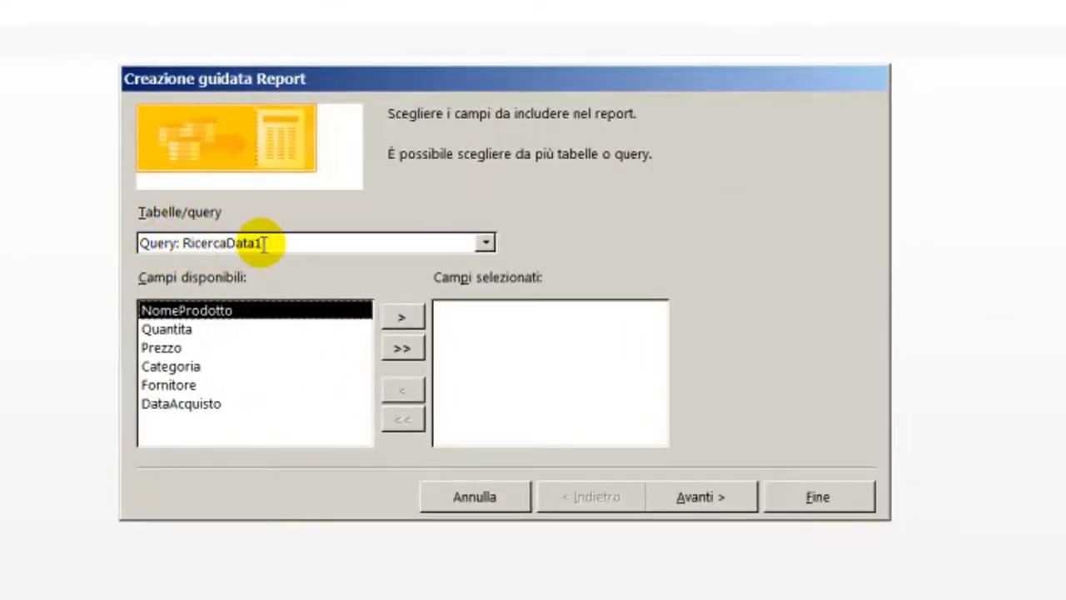
pyautogui.doubleClick(217, 313)
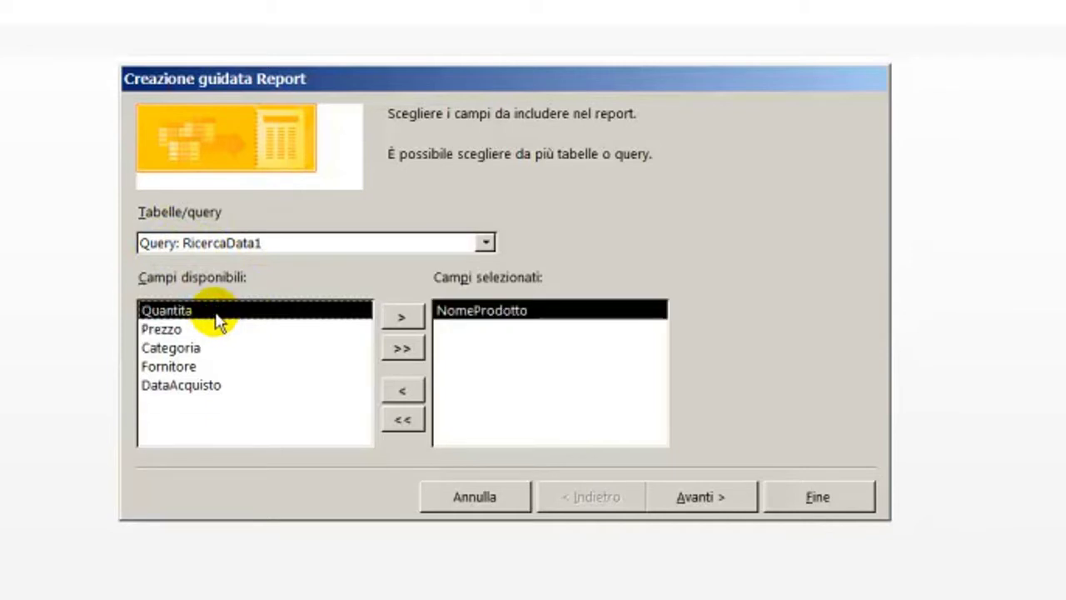
pyautogui.doubleClick(199, 311)
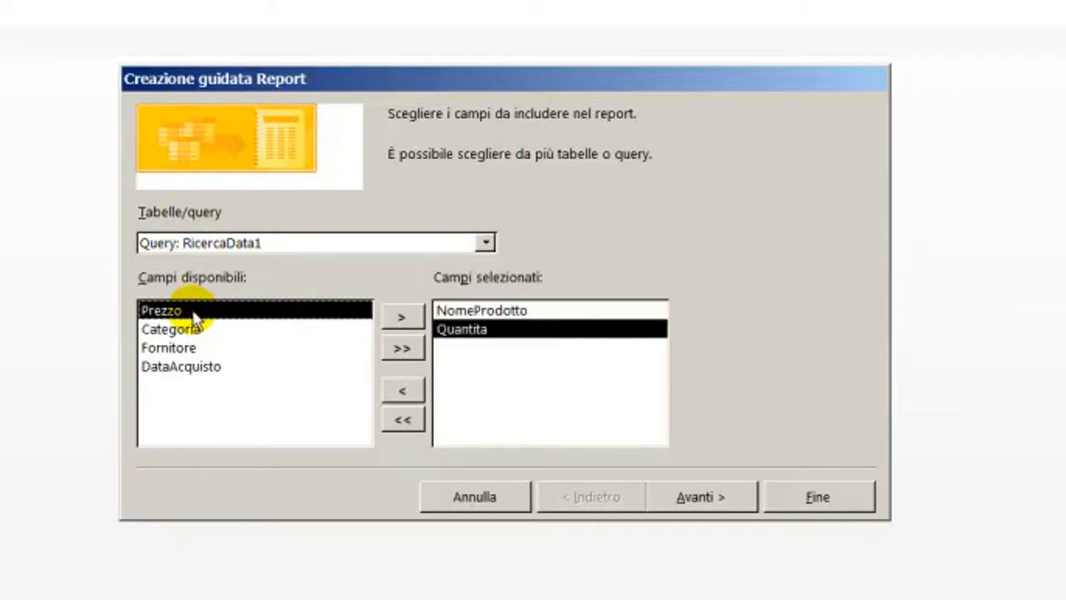
pyautogui.doubleClick(193, 314)
pyautogui.doubleClick(194, 315)
pyautogui.doubleClick(195, 315)
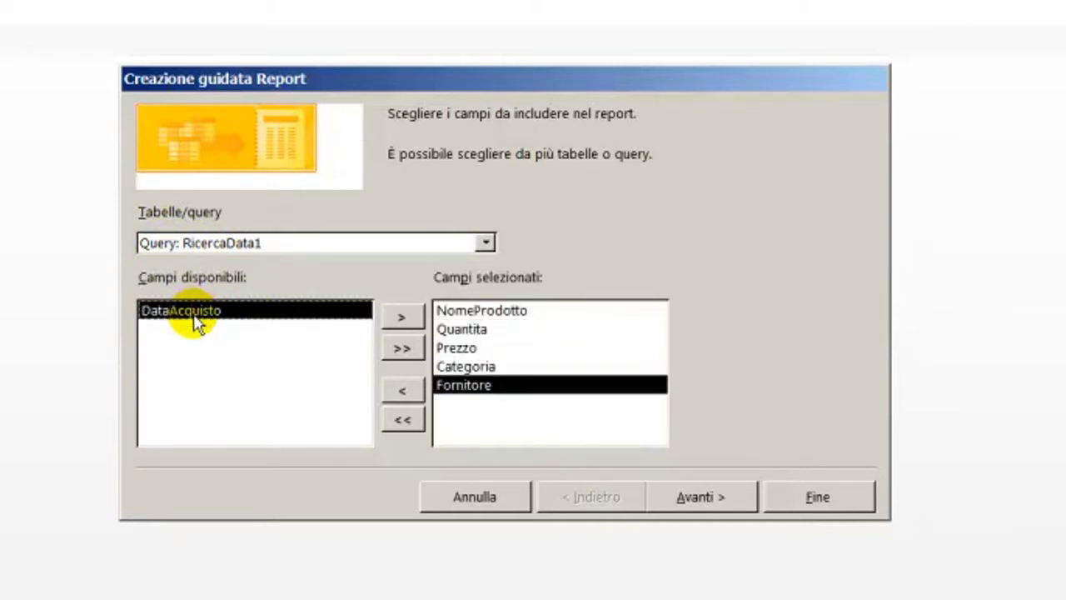
pyautogui.doubleClick(197, 315)
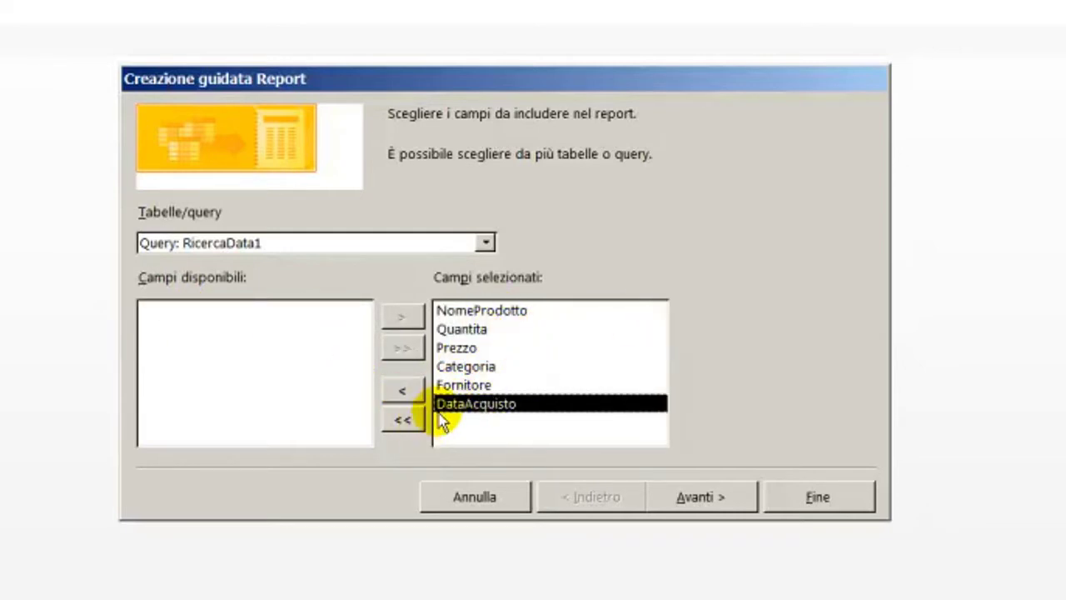
# Try removing DataAcquisto from the report's selected fields and adding it back.
pyautogui.doubleClick(463, 406)
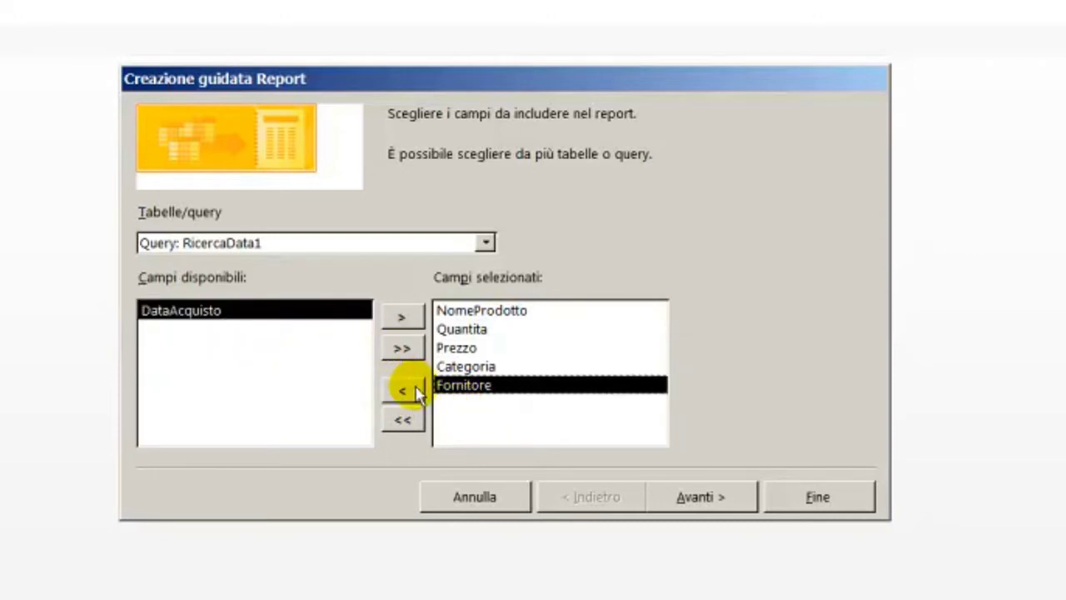
pyautogui.click(404, 320)
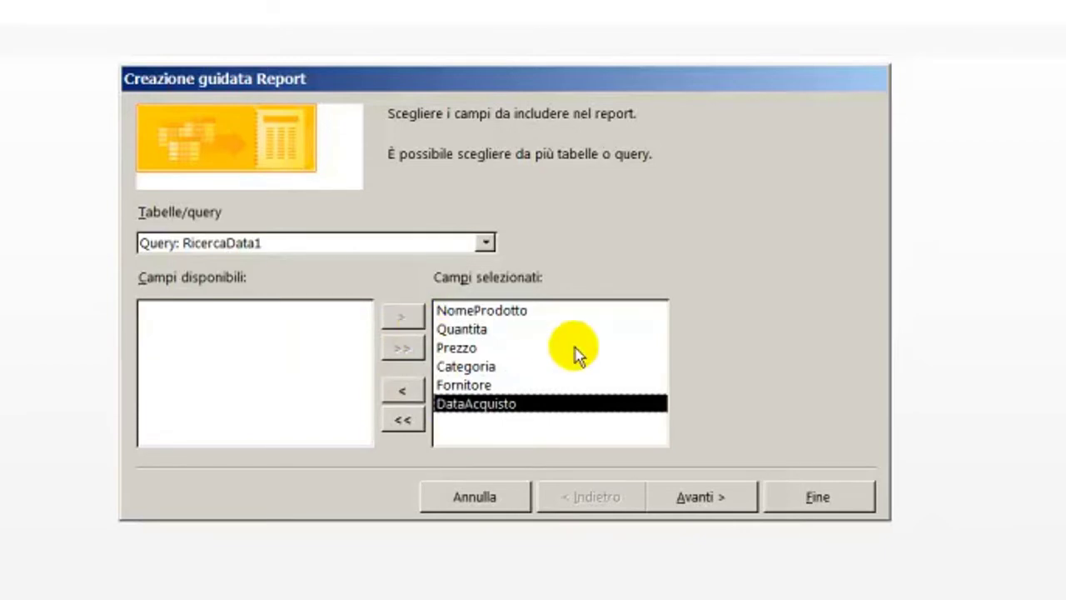
pyautogui.click(403, 390)
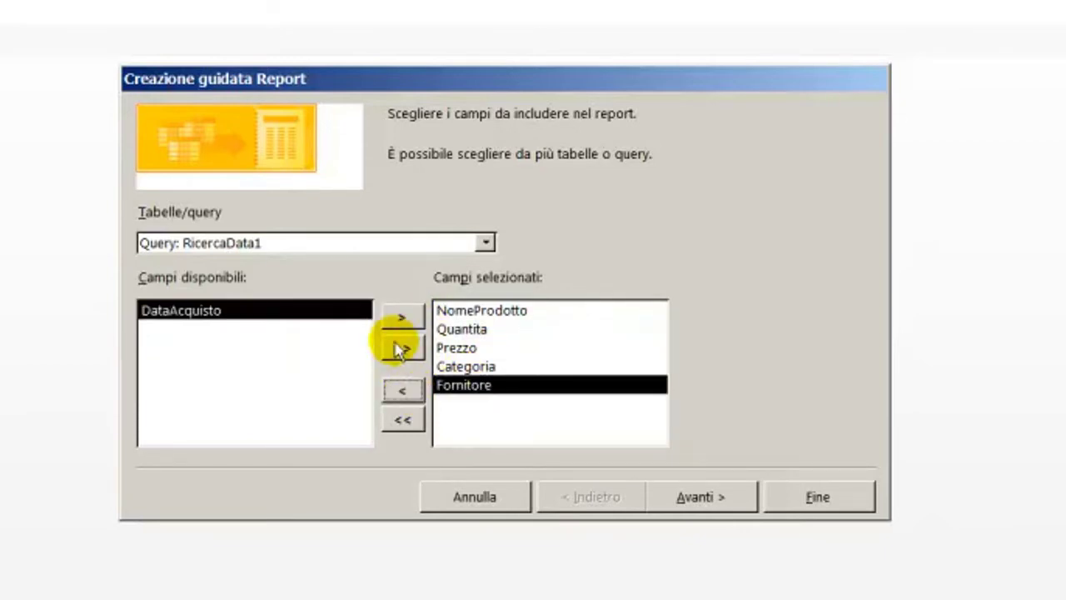
pyautogui.click(401, 318)
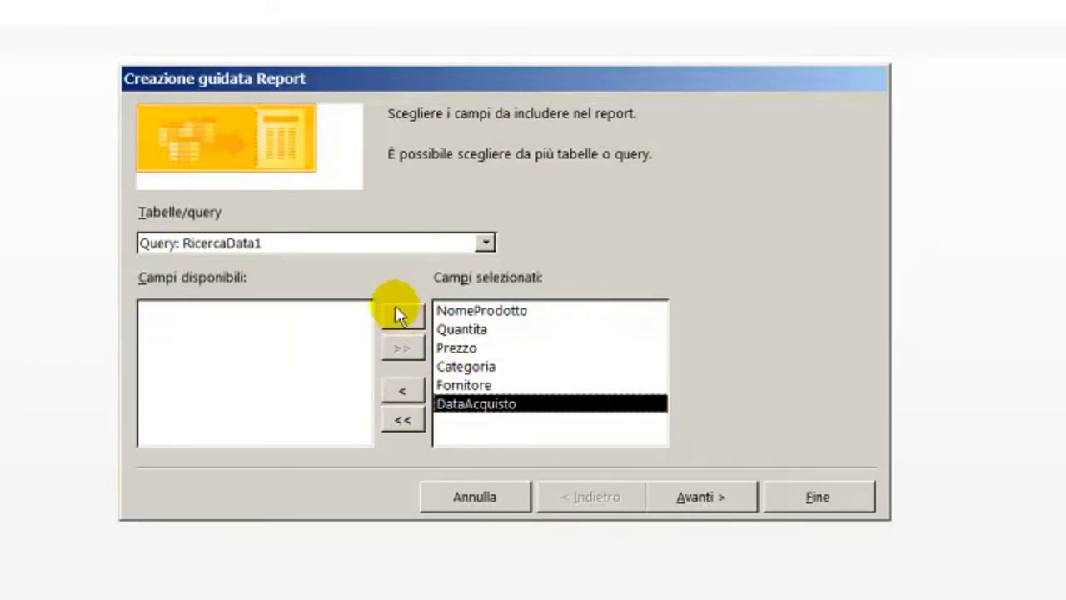
# Compare the data views by Categoria and Fornitori, and continue with the view based on Prodotti.
pyautogui.click(700, 498)
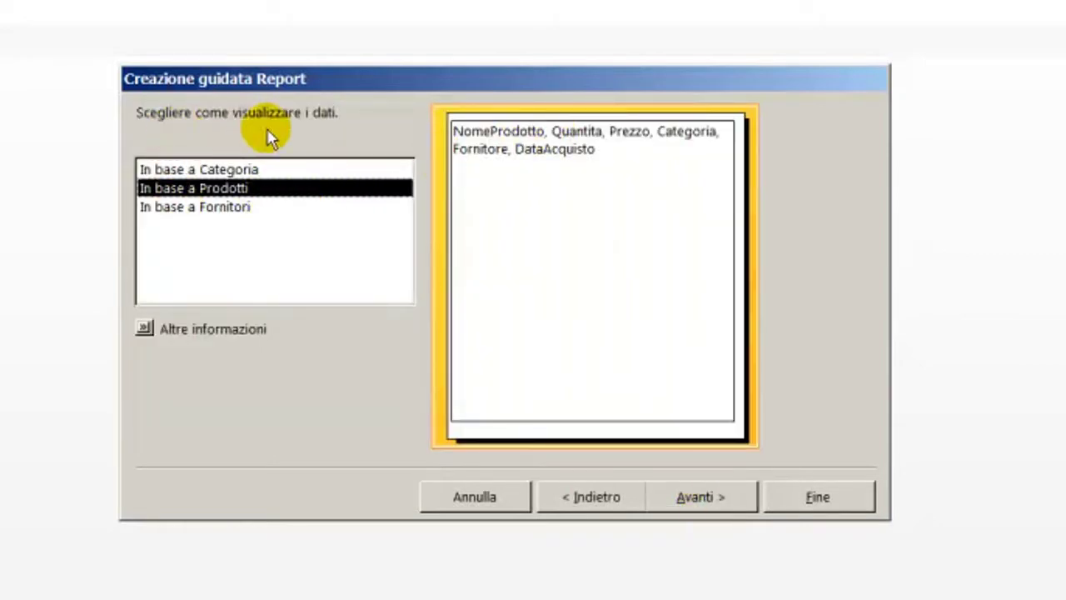
pyautogui.click(242, 171)
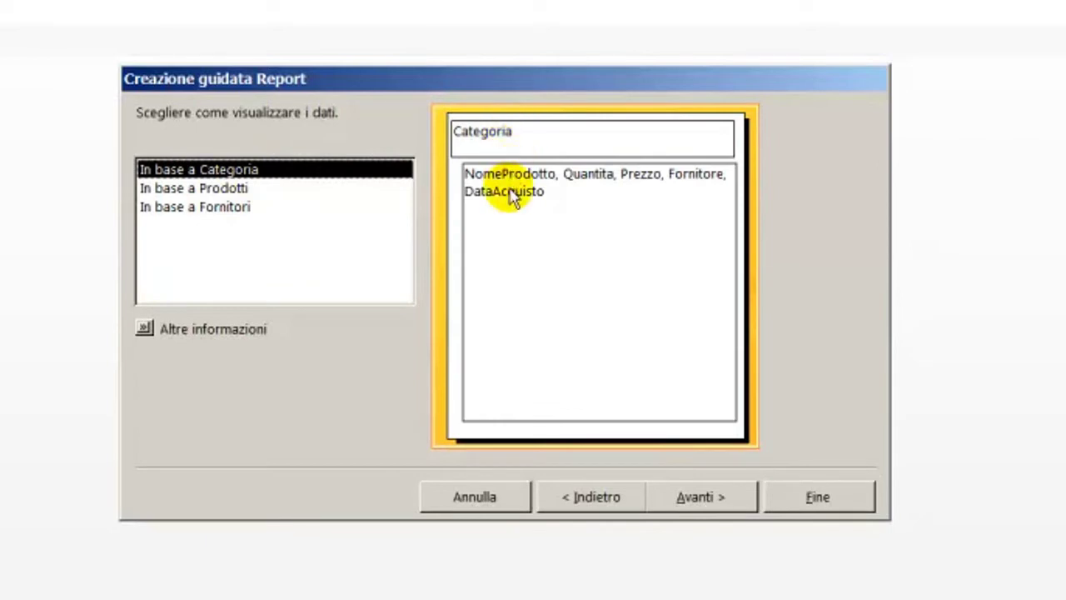
pyautogui.click(232, 189)
pyautogui.click(226, 207)
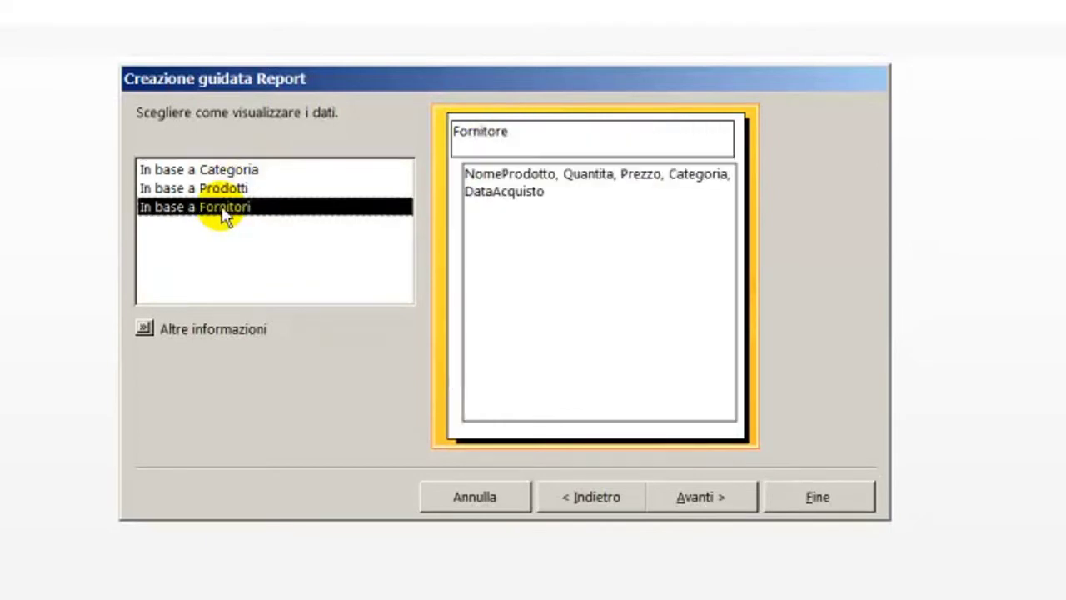
pyautogui.click(220, 191)
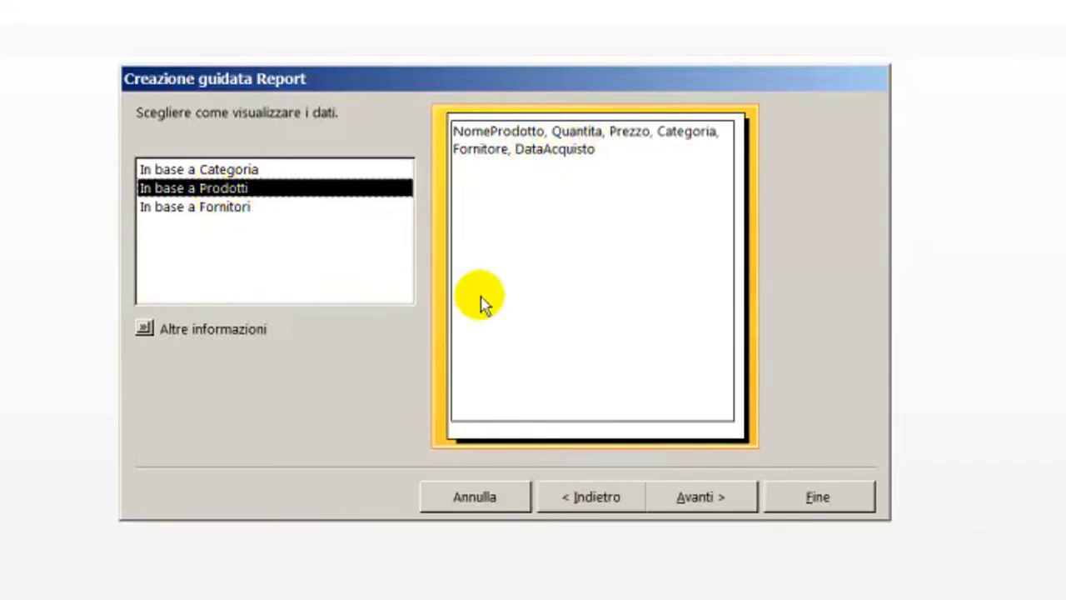
pyautogui.click(719, 502)
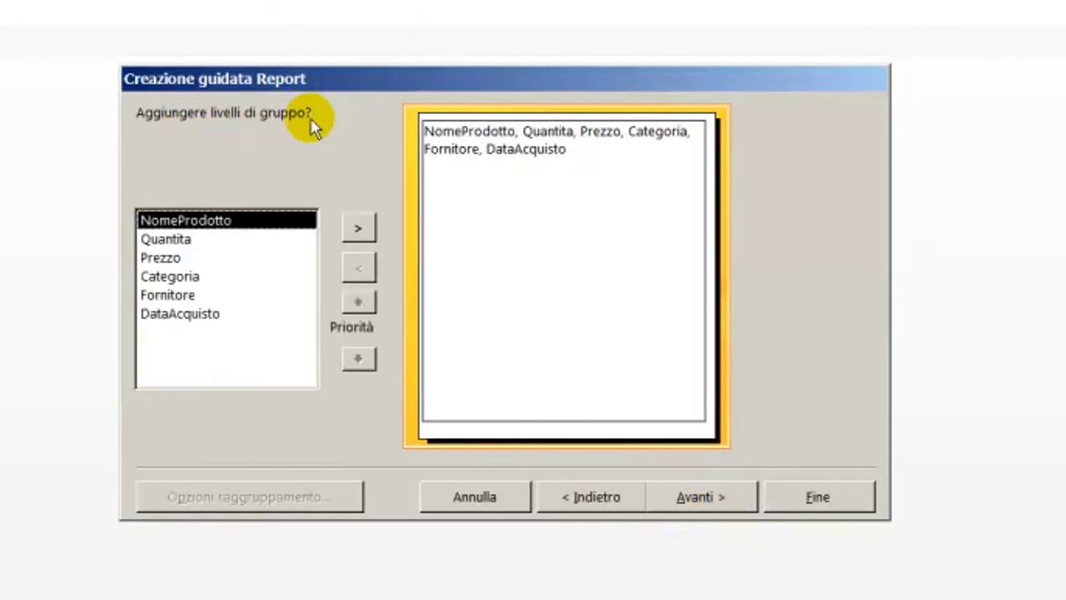
# Try Categoria as a grouping level and review its available grouping intervals without applying one.
pyautogui.doubleClick(181, 279)
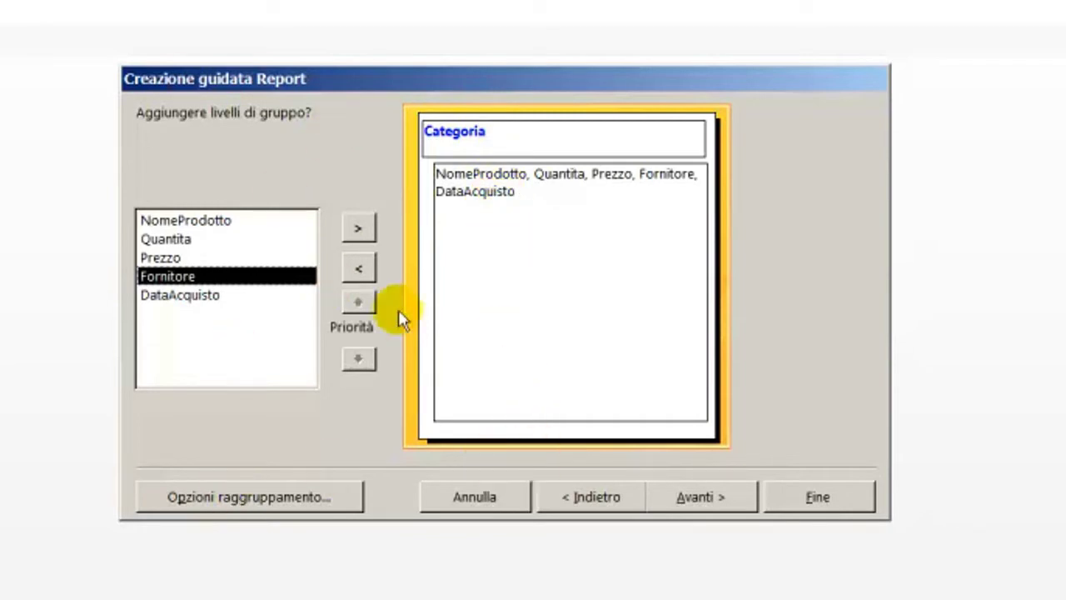
pyautogui.click(244, 503)
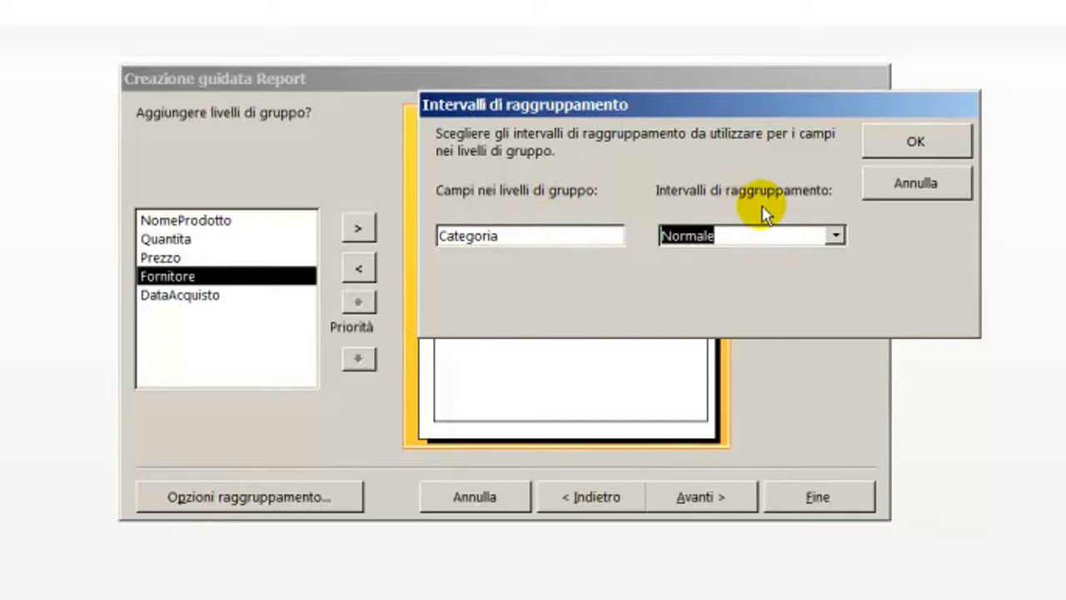
pyautogui.click(834, 238)
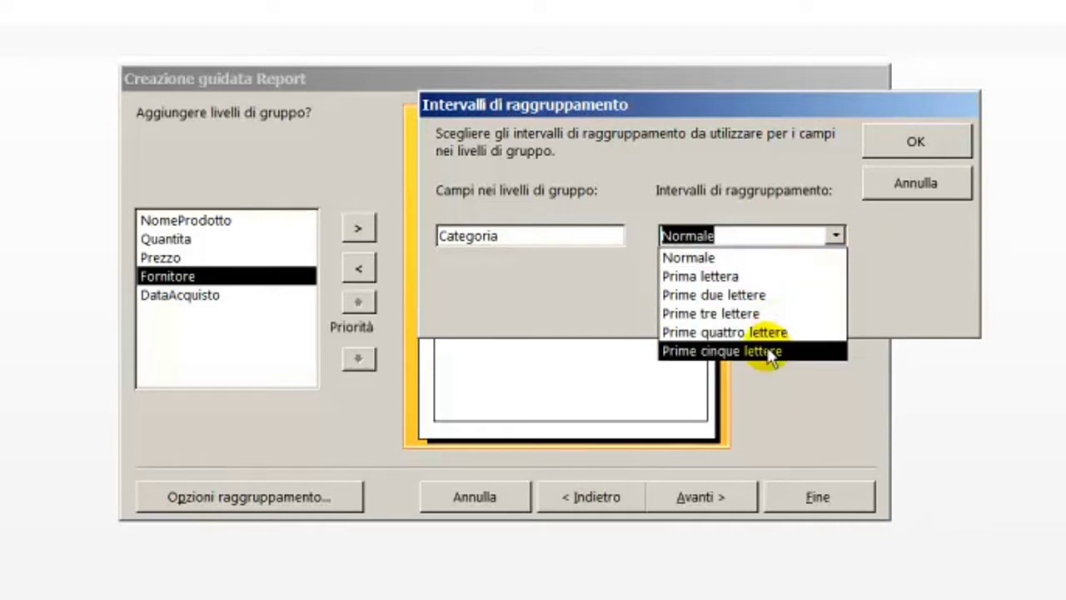
pyautogui.click(836, 238)
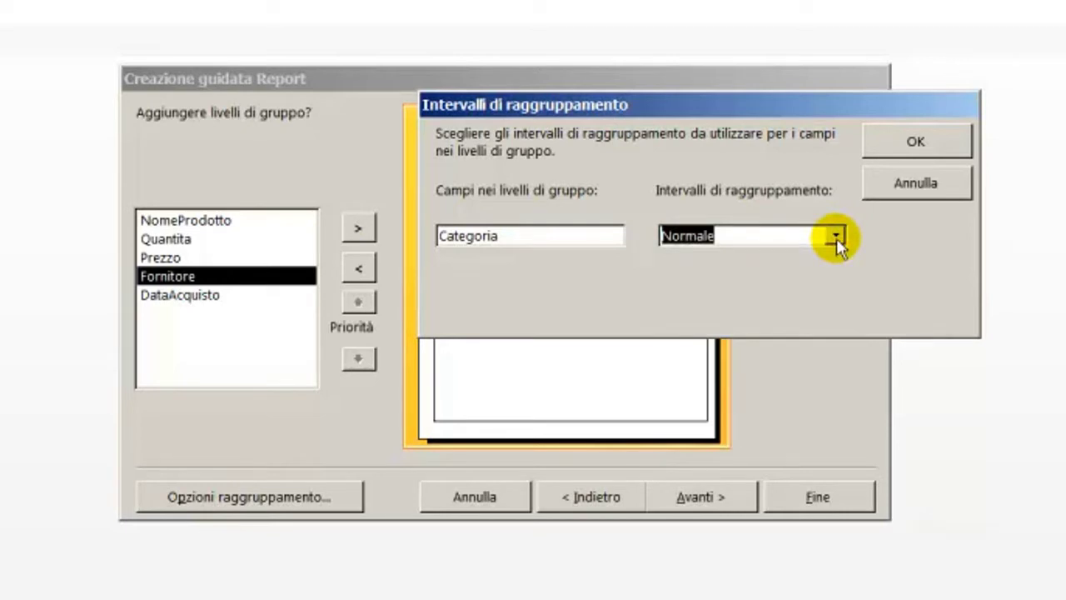
pyautogui.click(909, 184)
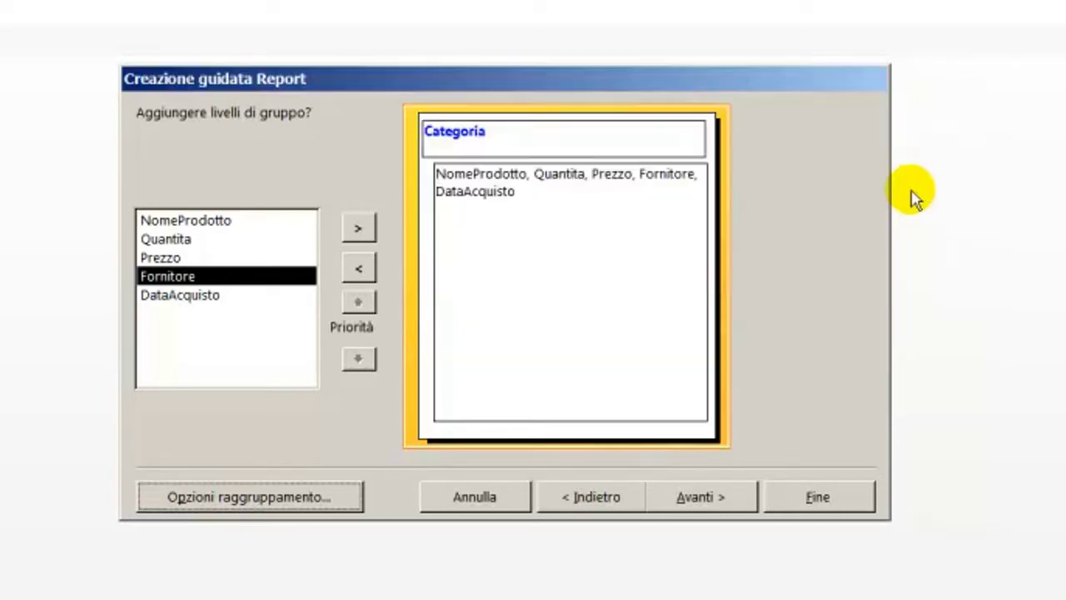
# Clear the Categoria grouping by returning to the data view choice and reselecting the view based on Prodotti.
pyautogui.click(598, 498)
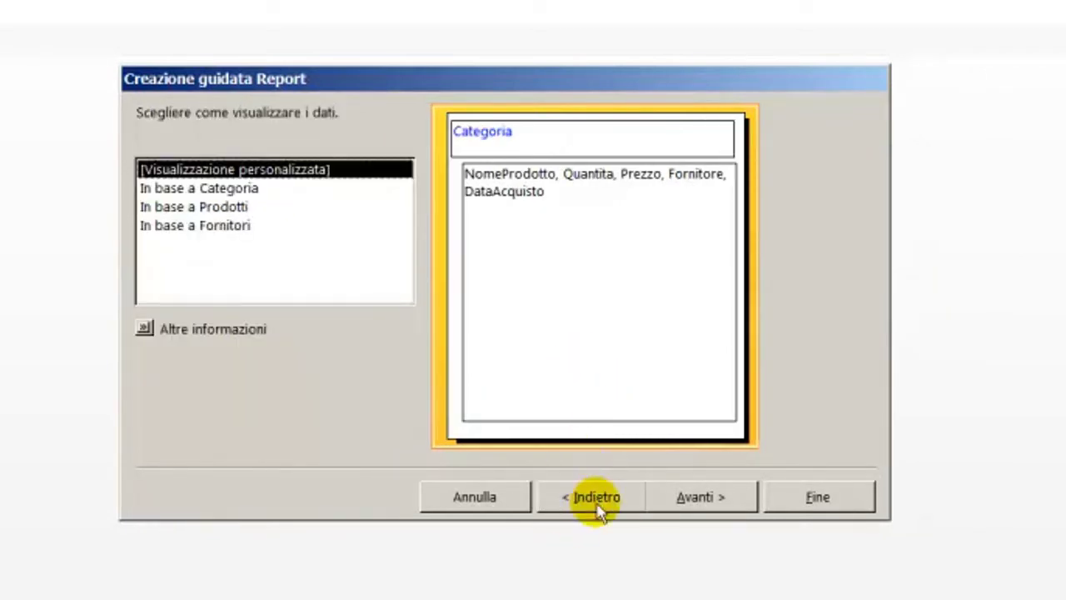
pyautogui.click(596, 500)
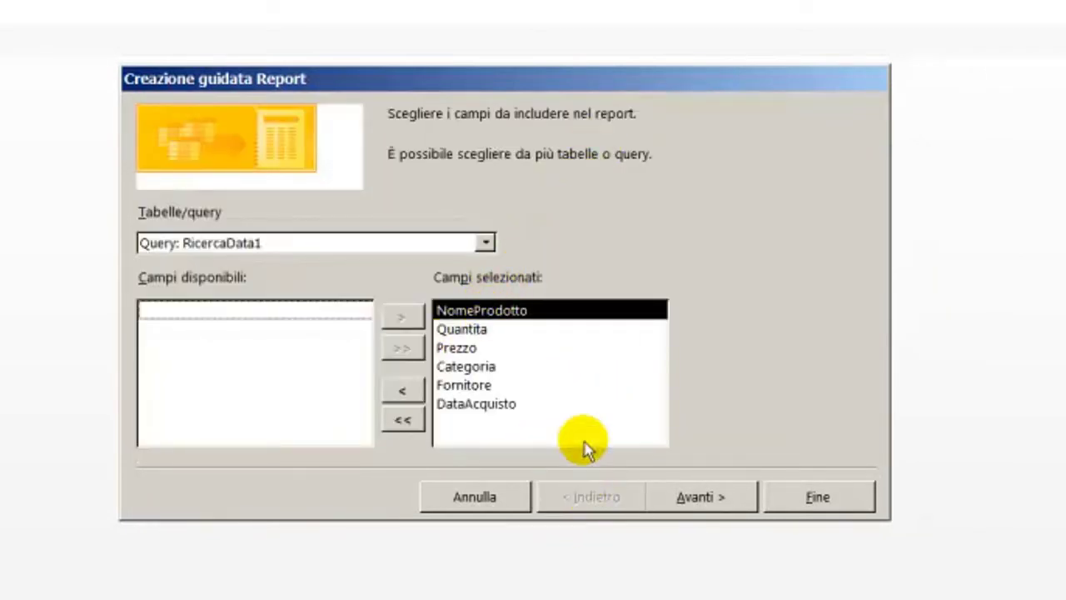
pyautogui.click(730, 500)
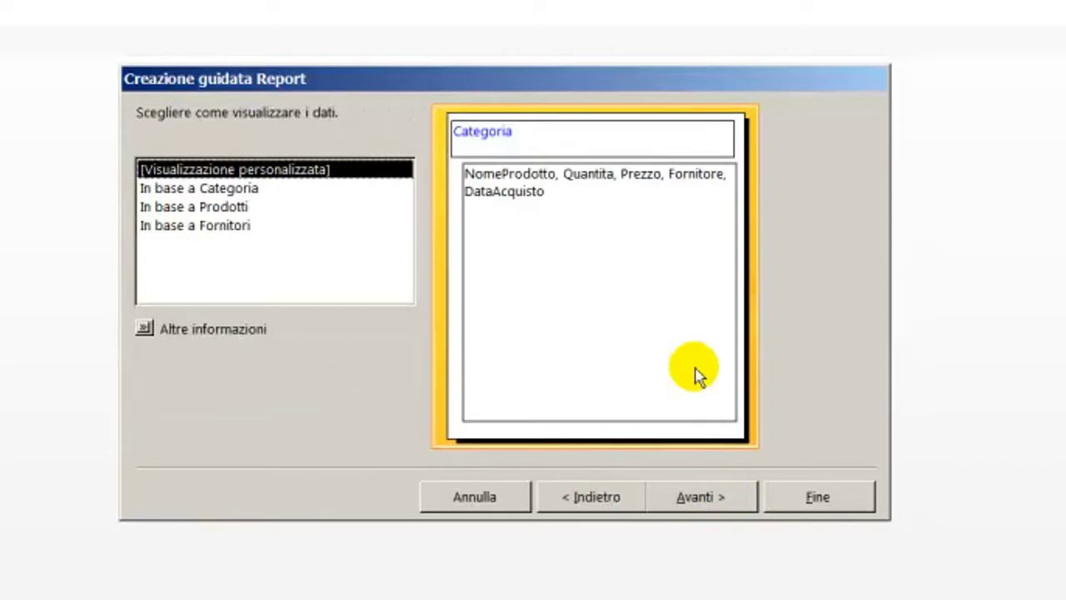
pyautogui.click(224, 208)
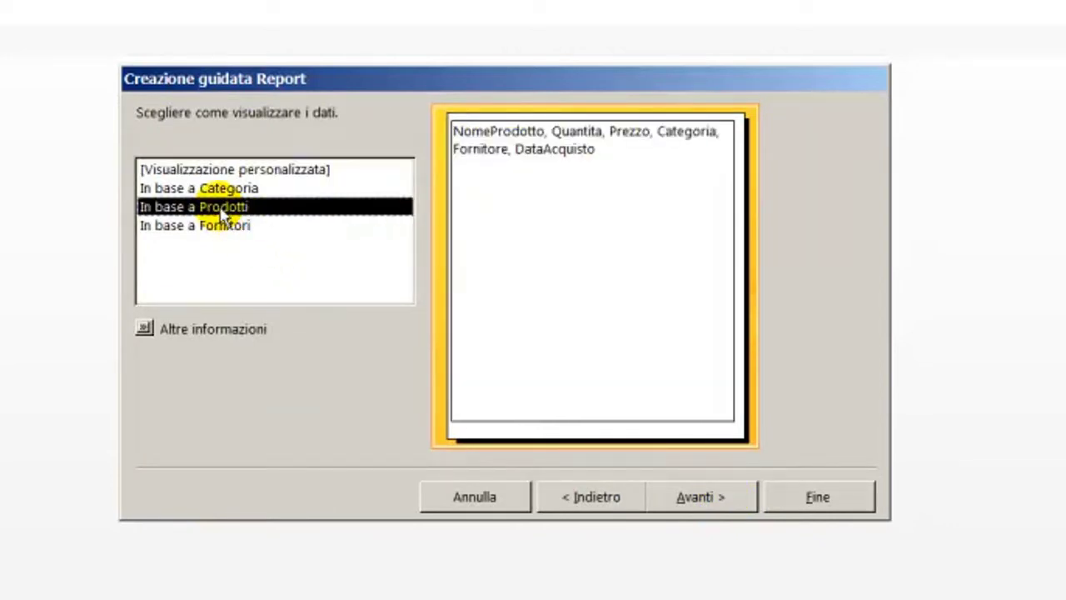
pyautogui.click(689, 498)
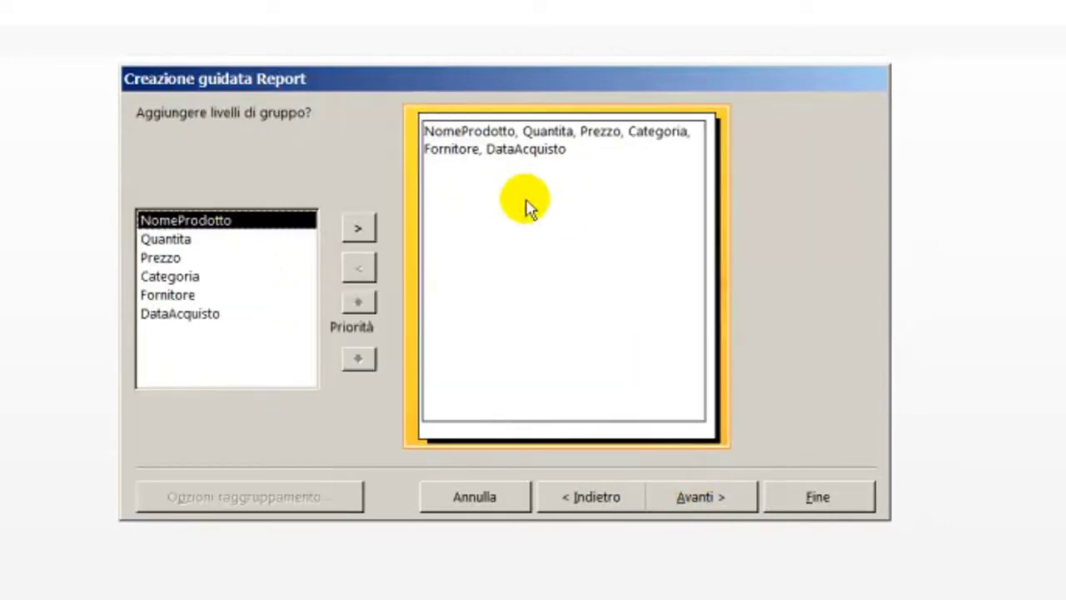
# Add Prezzo as the report's grouping level and review its numeric grouping intervals without applying one.
pyautogui.click(163, 260)
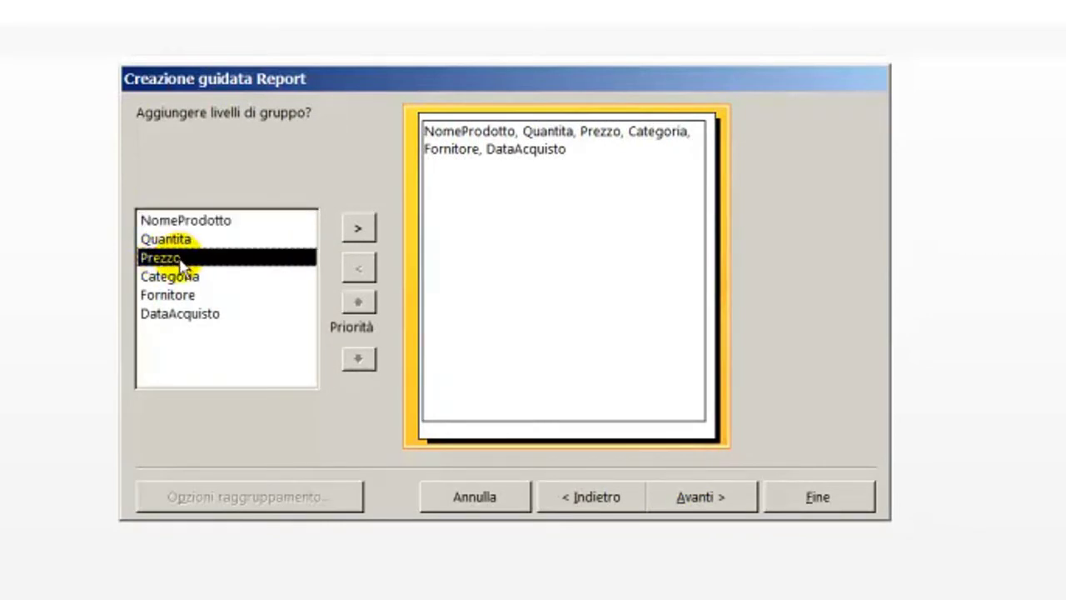
pyautogui.click(358, 231)
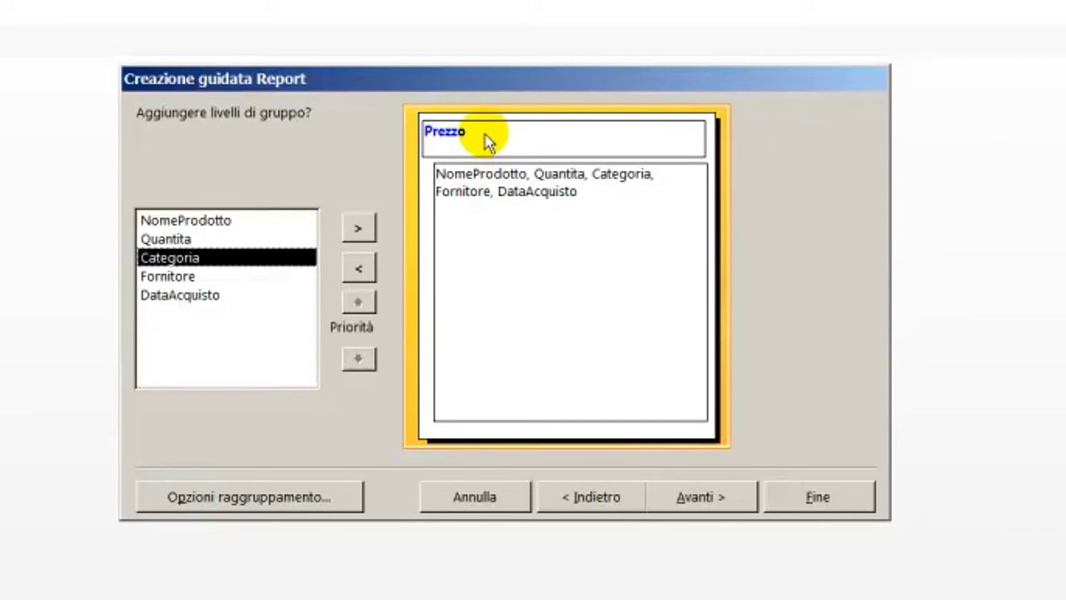
pyautogui.click(243, 506)
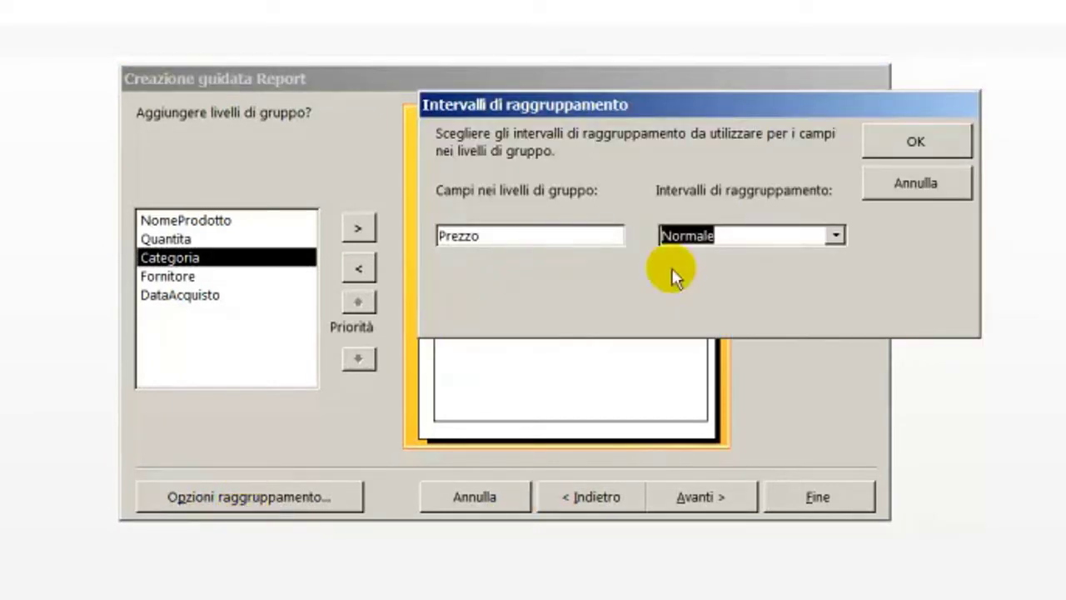
pyautogui.click(835, 234)
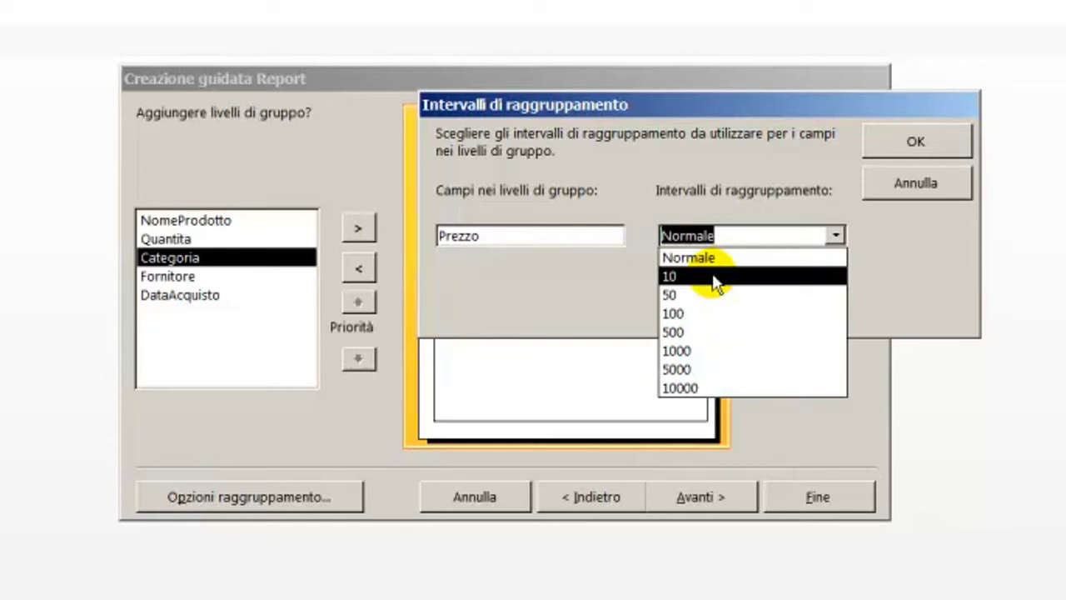
pyautogui.click(926, 185)
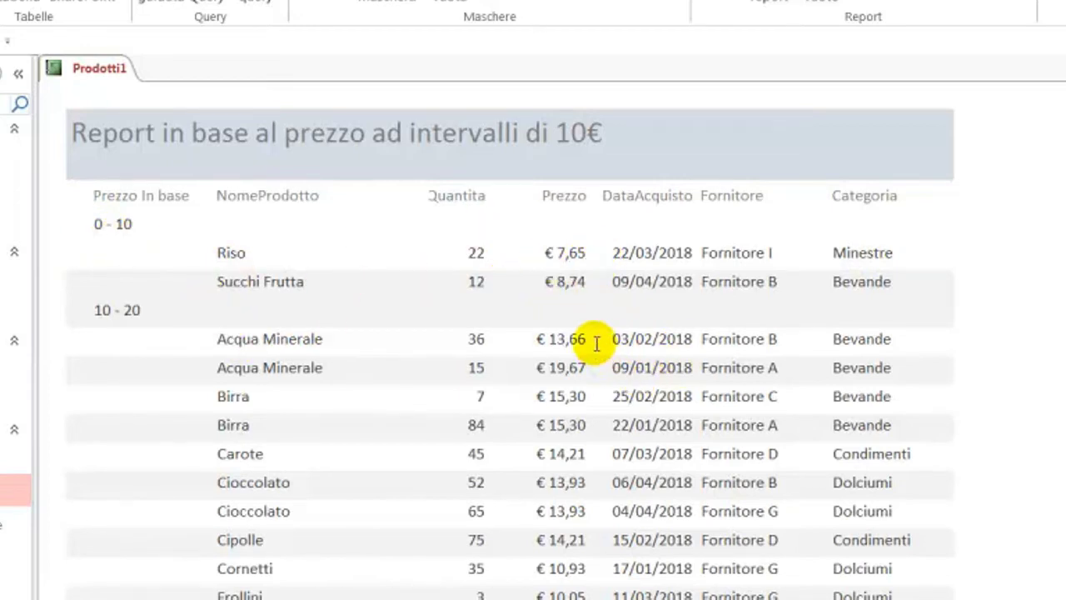
# Look through the finished report that groups products by price in intervals of 10 €.
pyautogui.scroll(-3, 580, 426)
pyautogui.scroll(-13, 580, 424)
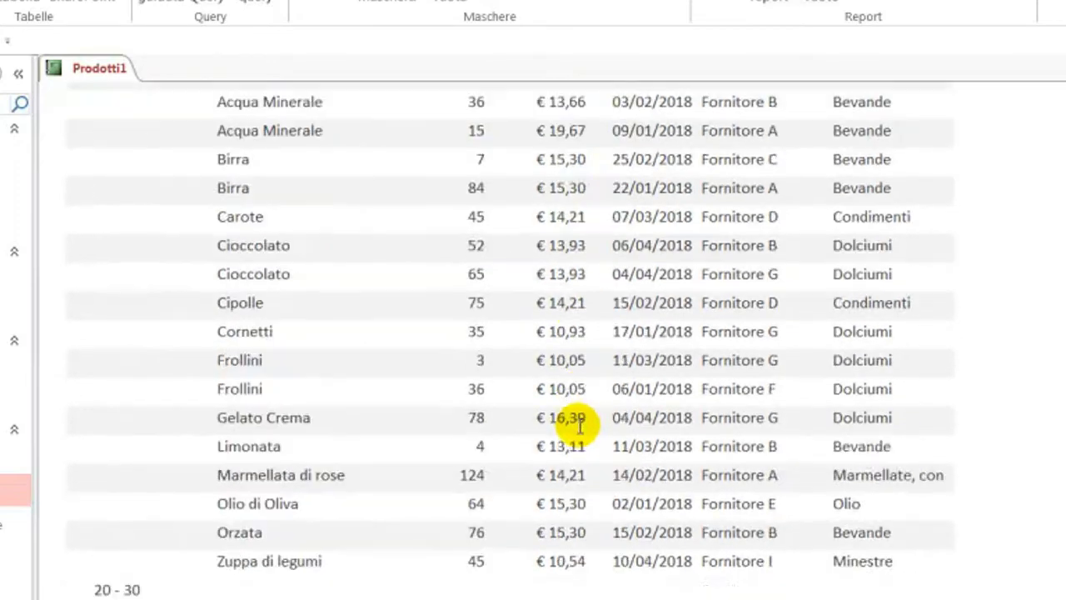
# Examine the products listed under the higher price ranges of the price-grouped report.
pyautogui.scroll(-3, 581, 426)
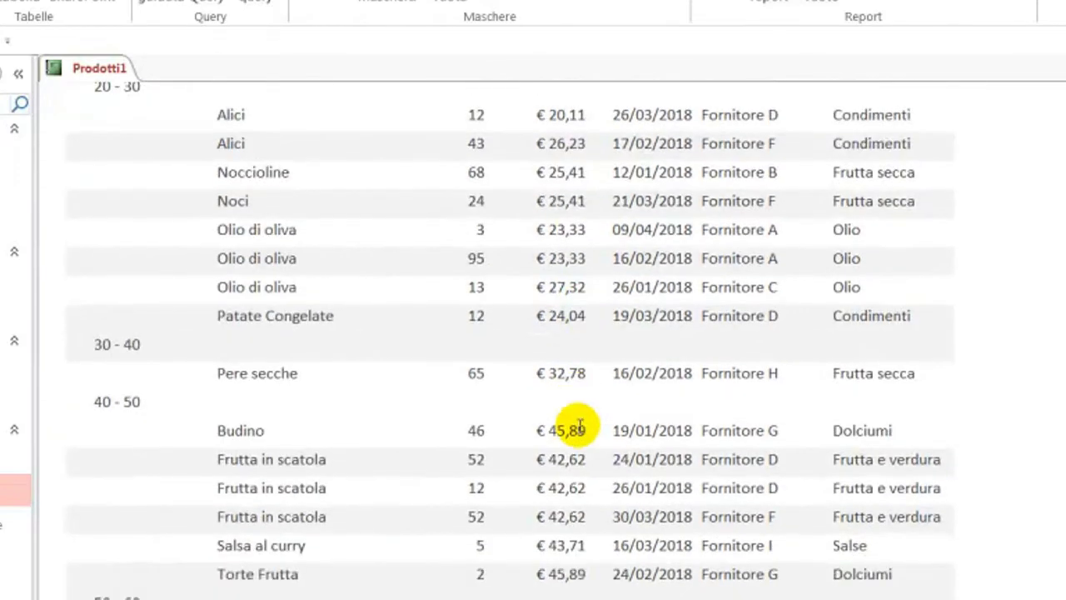
pyautogui.scroll(-4, 581, 426)
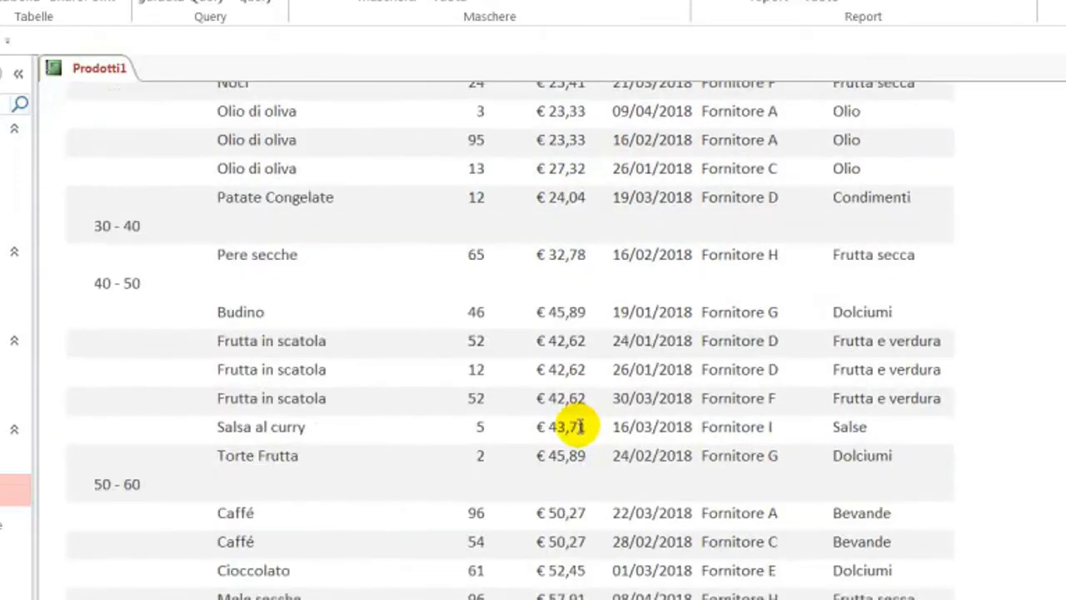
pyautogui.scroll(20, 580, 427)
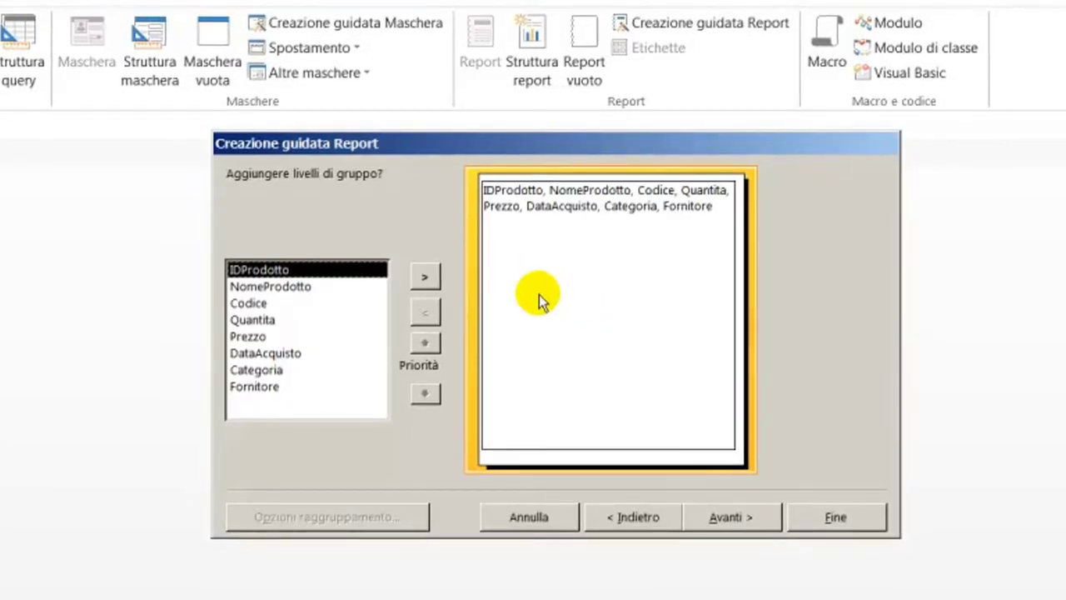
# Try DataAcquisto as a grouping level and review its date grouping intervals without applying a different one.
pyautogui.click(280, 354)
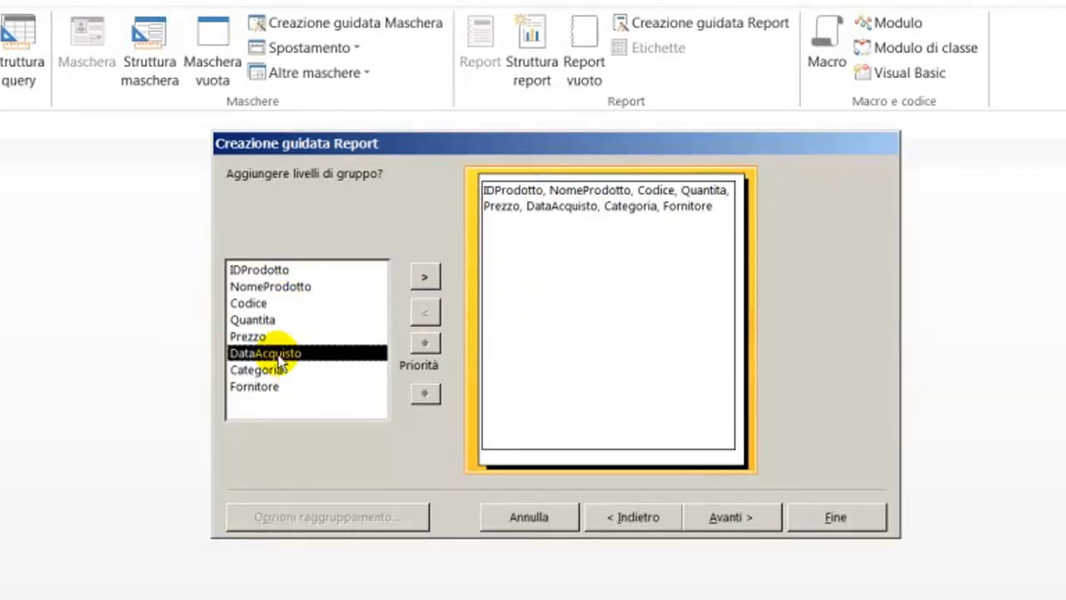
pyautogui.doubleClick(280, 356)
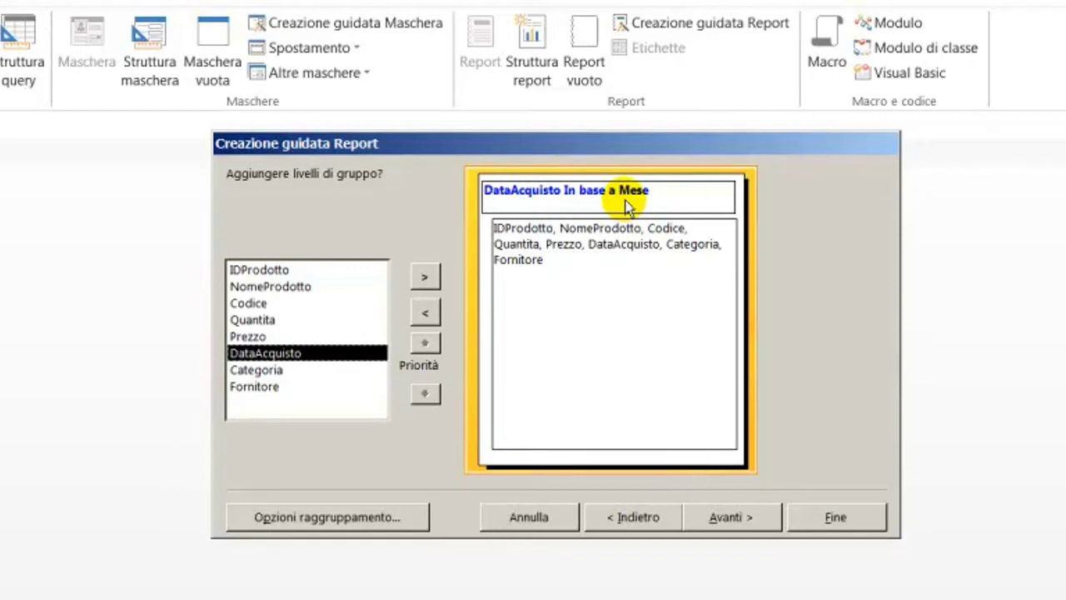
pyautogui.click(316, 518)
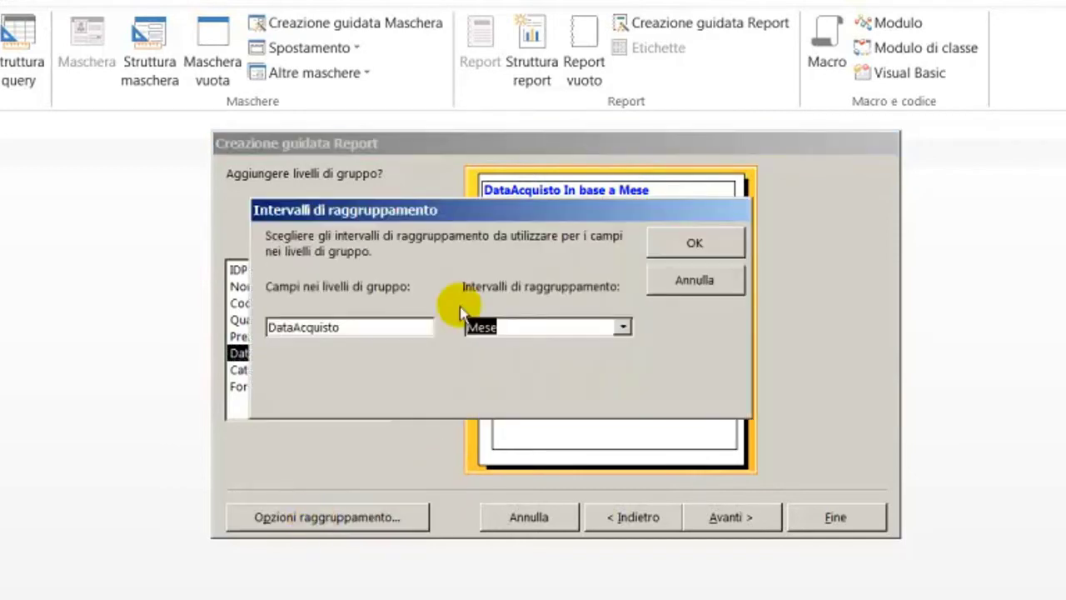
pyautogui.click(624, 328)
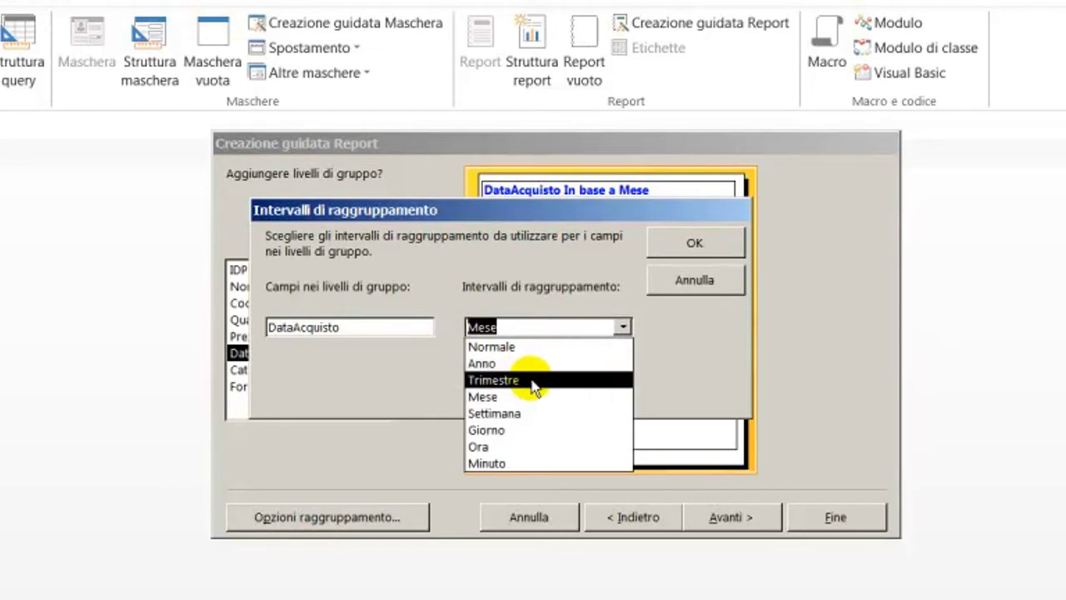
pyautogui.click(686, 285)
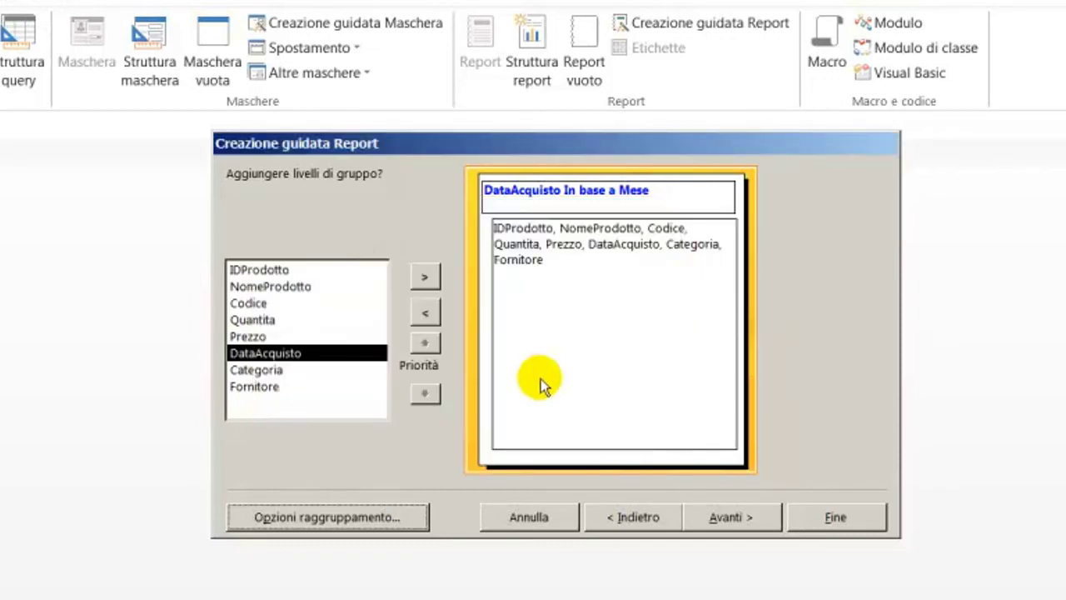
# Look through the finished report that groups products by purchase month.
pyautogui.click(671, 516)
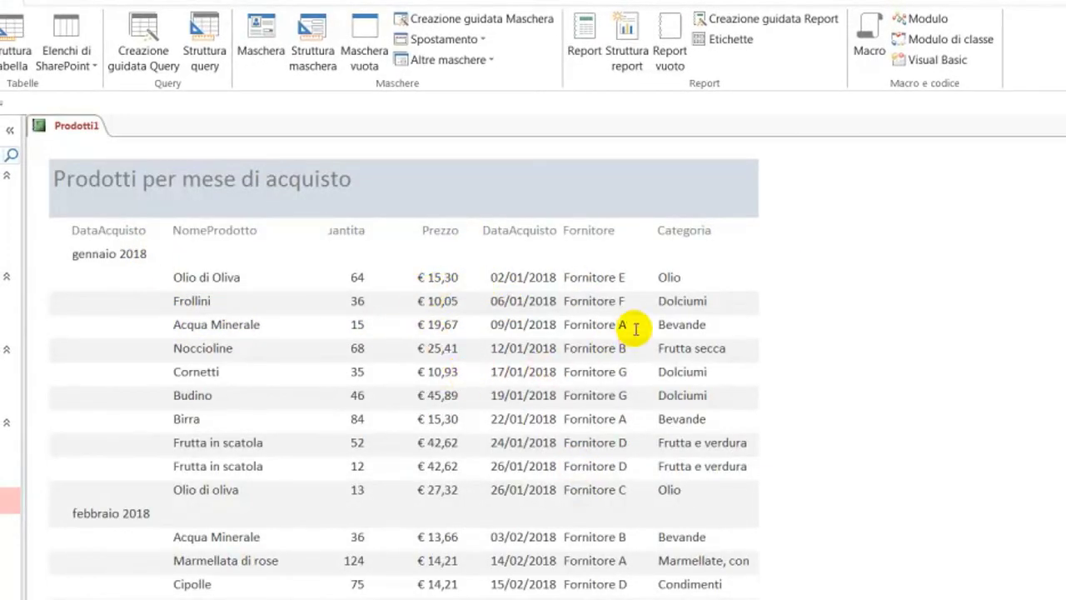
pyautogui.scroll(-8, 87, 271)
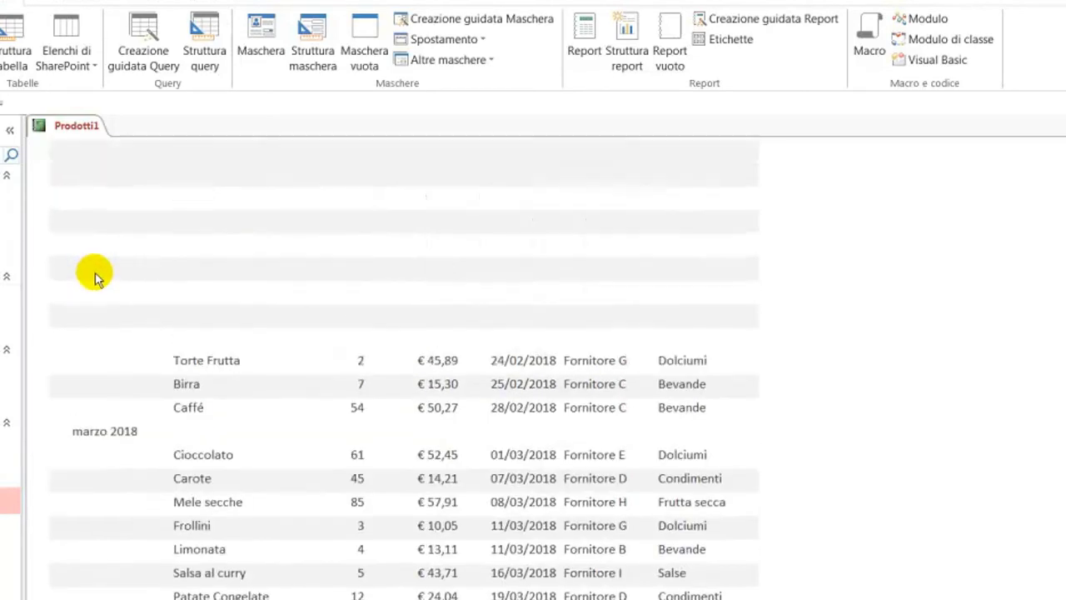
pyautogui.scroll(10, 94, 275)
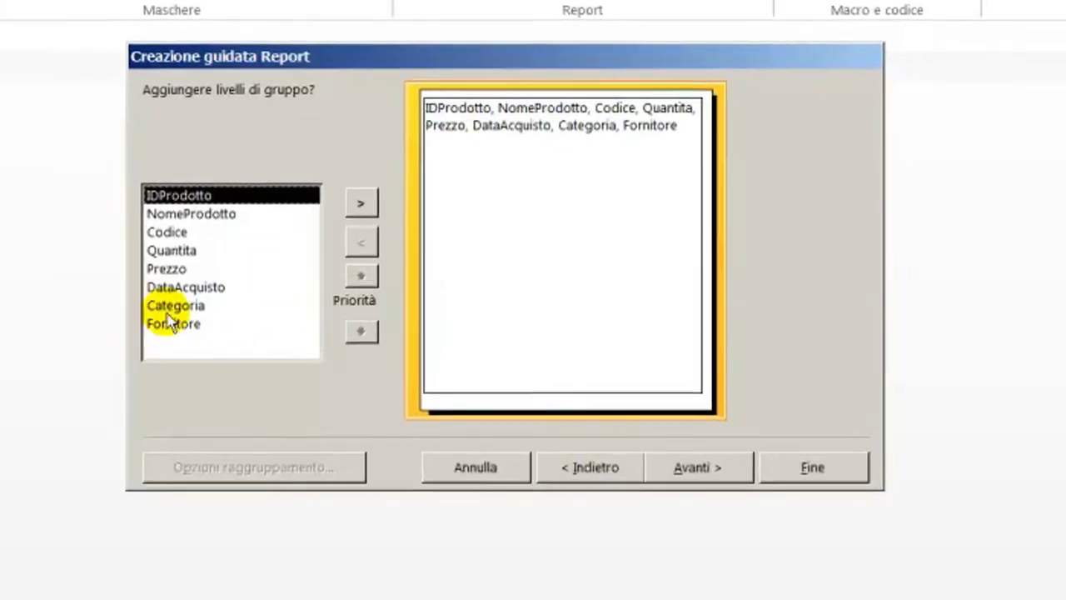
# Group the report by Categoria and sort its detail records by DataAcquisto in ascending order.
pyautogui.doubleClick(170, 307)
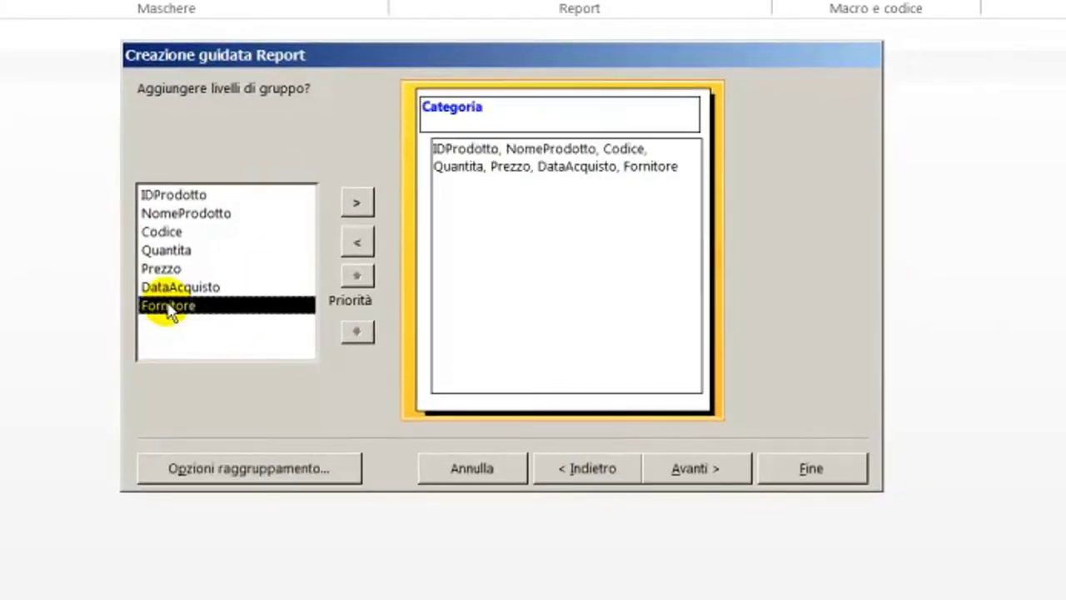
pyautogui.click(684, 481)
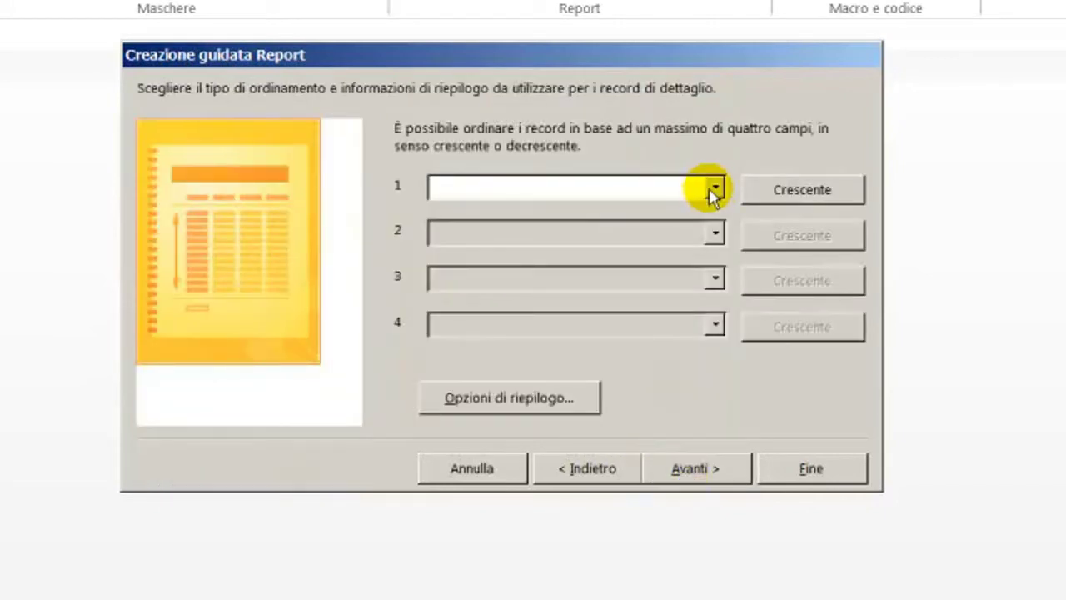
pyautogui.click(715, 189)
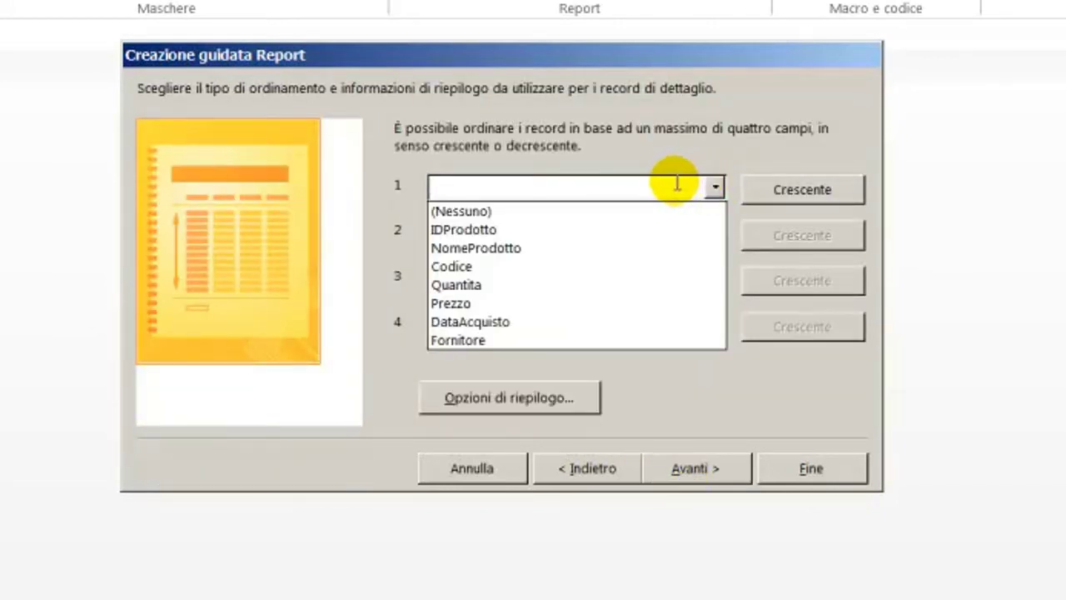
pyautogui.click(498, 323)
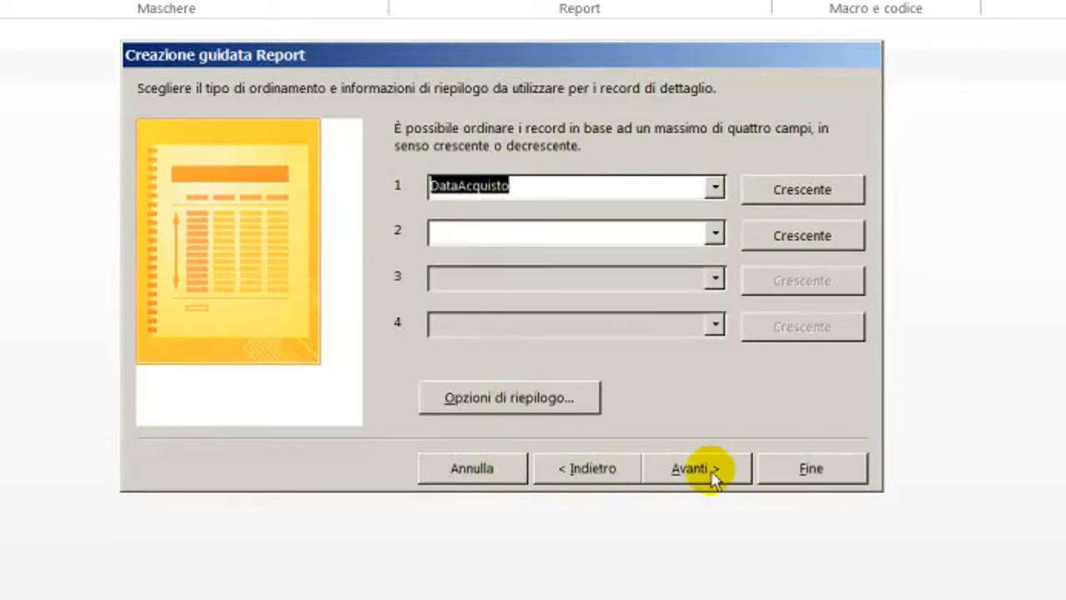
# Set the summary options to calculate the Somma of Quantita and Prezzo, showing both detail and summary.
pyautogui.click(487, 400)
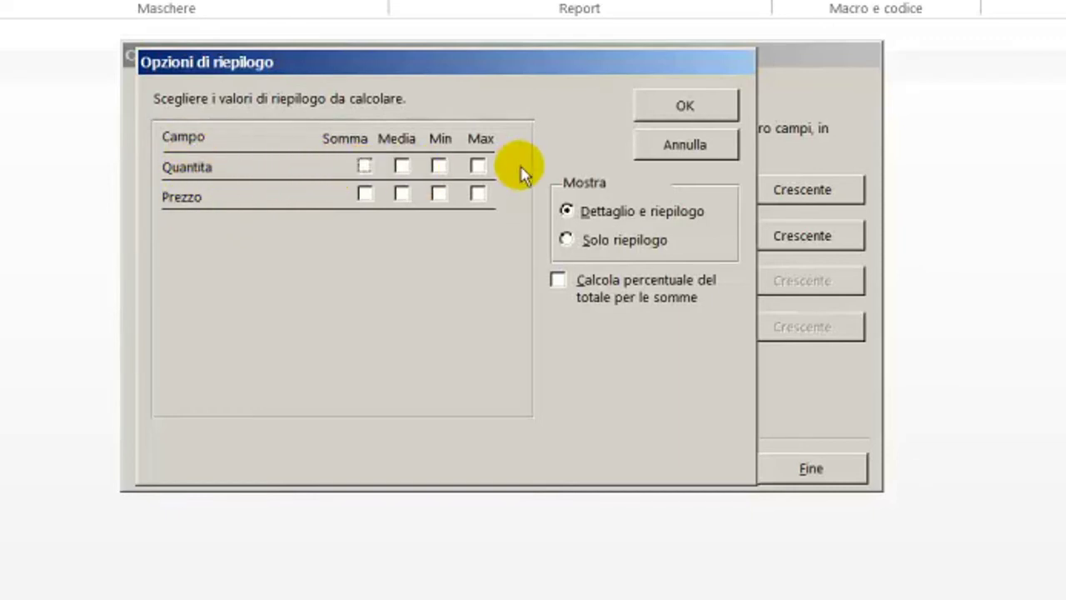
pyautogui.click(365, 165)
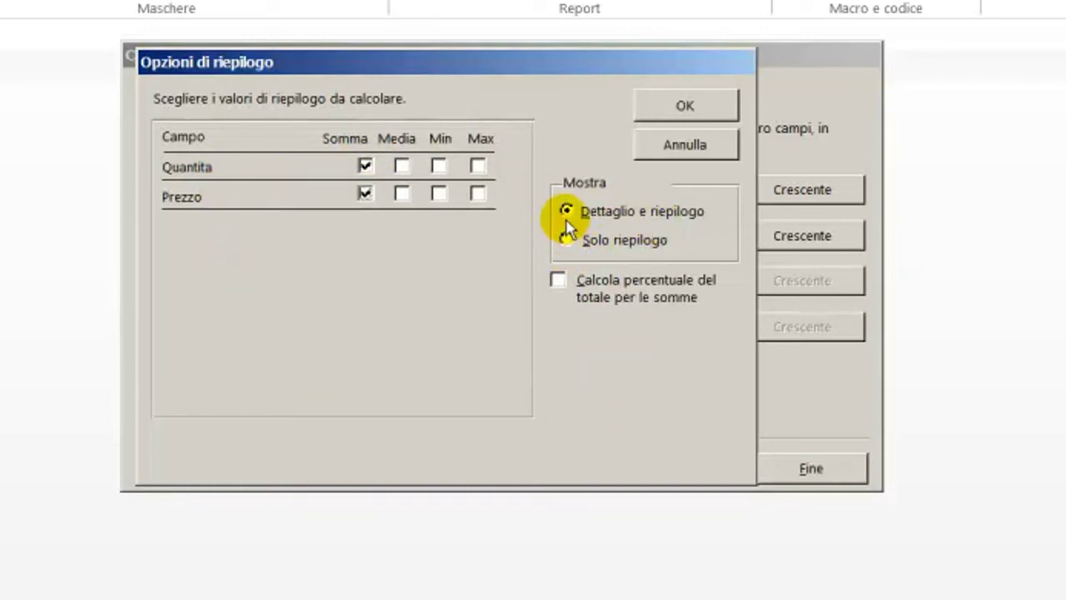
pyautogui.click(366, 195)
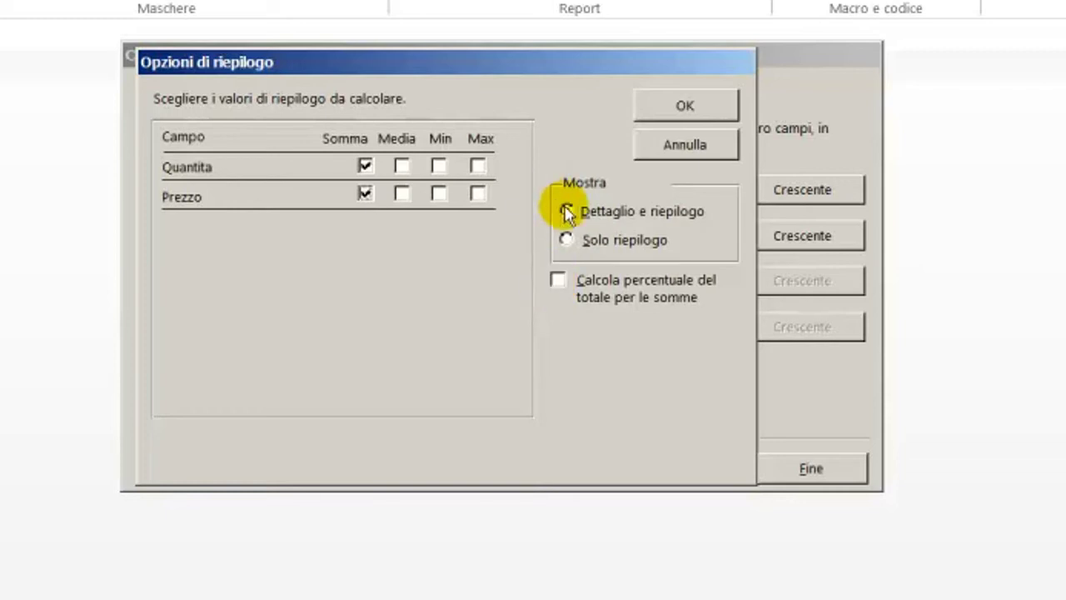
pyautogui.click(681, 108)
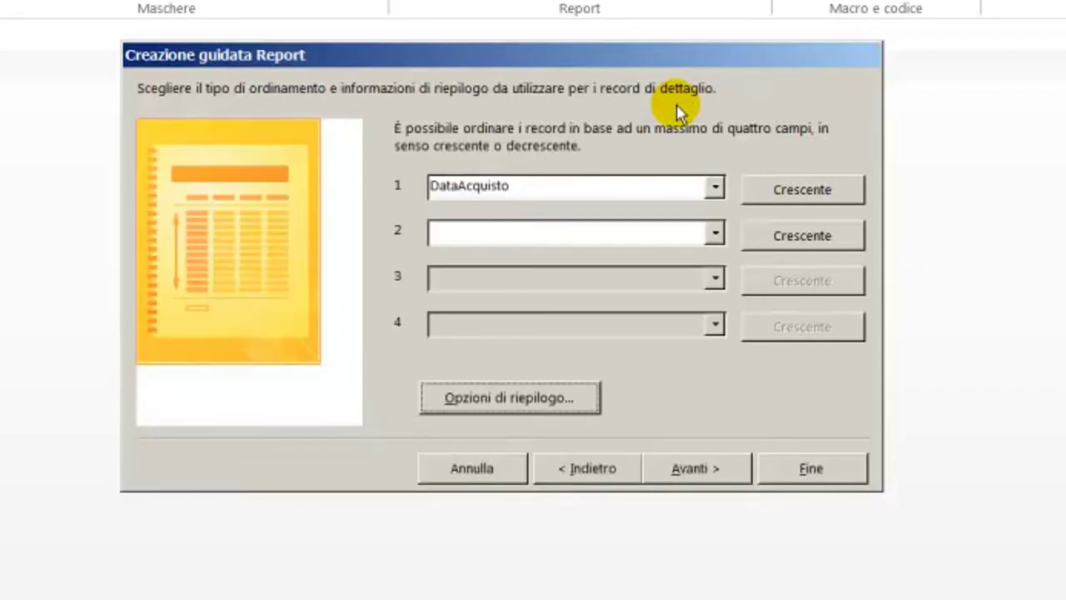
# Use the Con rientri layout in vertical orientation and generate the report with the title RiepilogoCategoria.
pyautogui.click(697, 470)
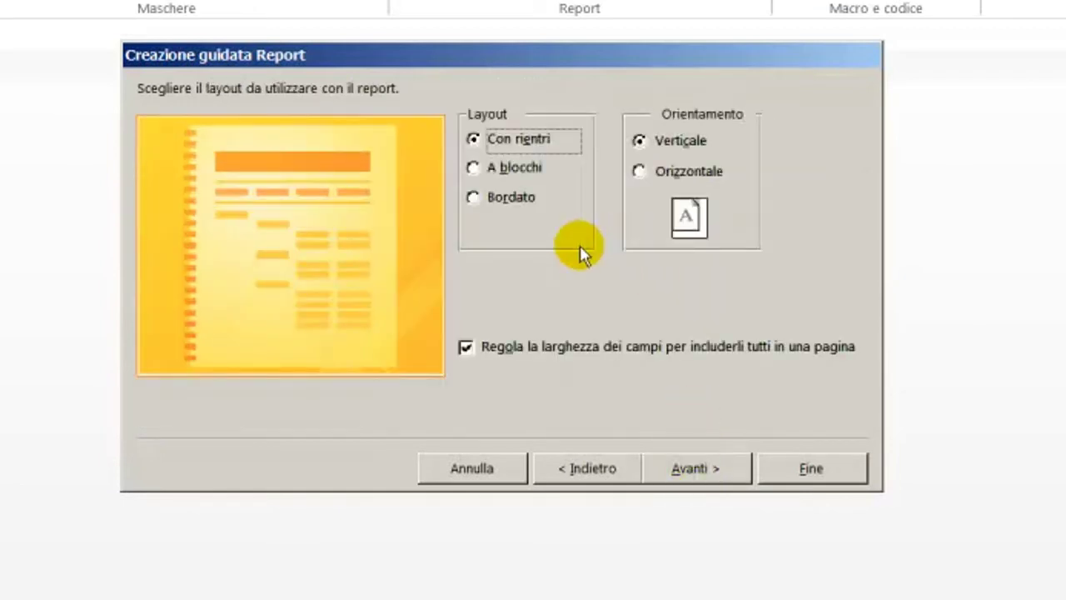
pyautogui.click(473, 170)
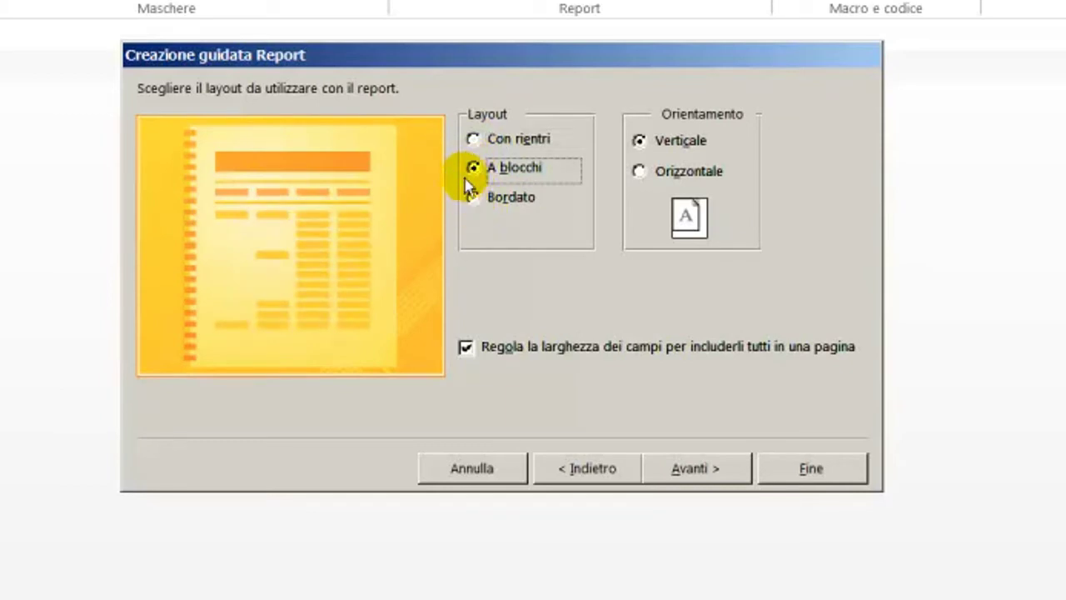
pyautogui.click(473, 138)
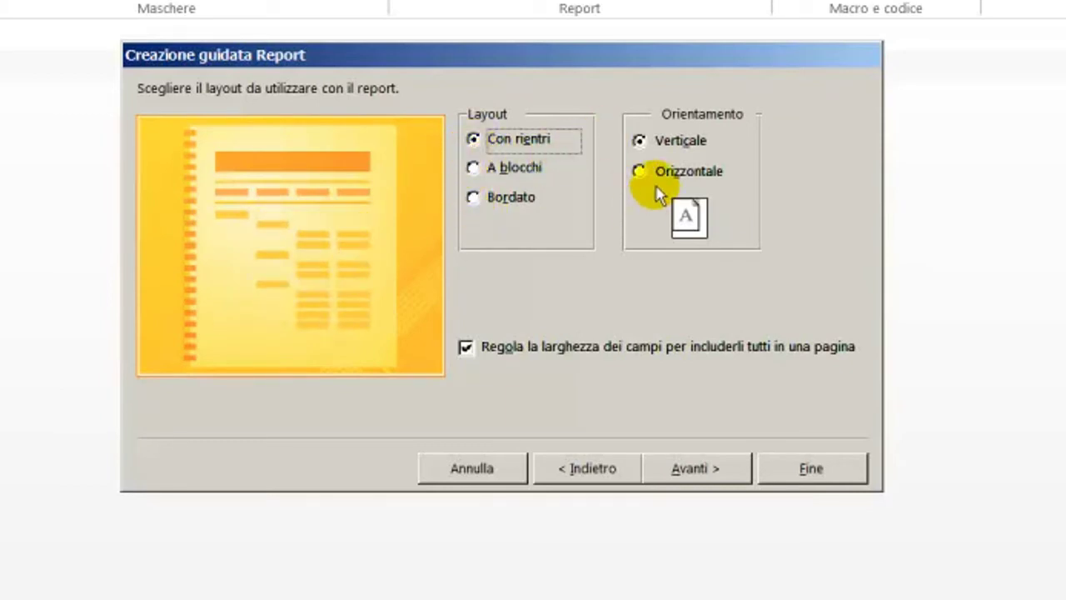
pyautogui.click(704, 481)
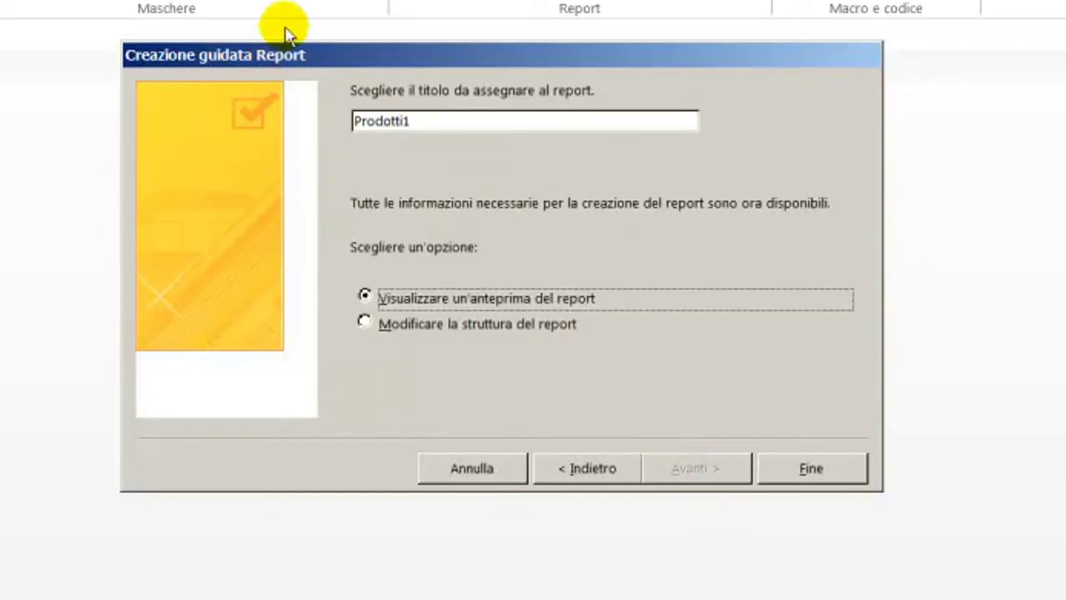
pyautogui.moveTo(428, 123); pyautogui.dragTo(354, 121)
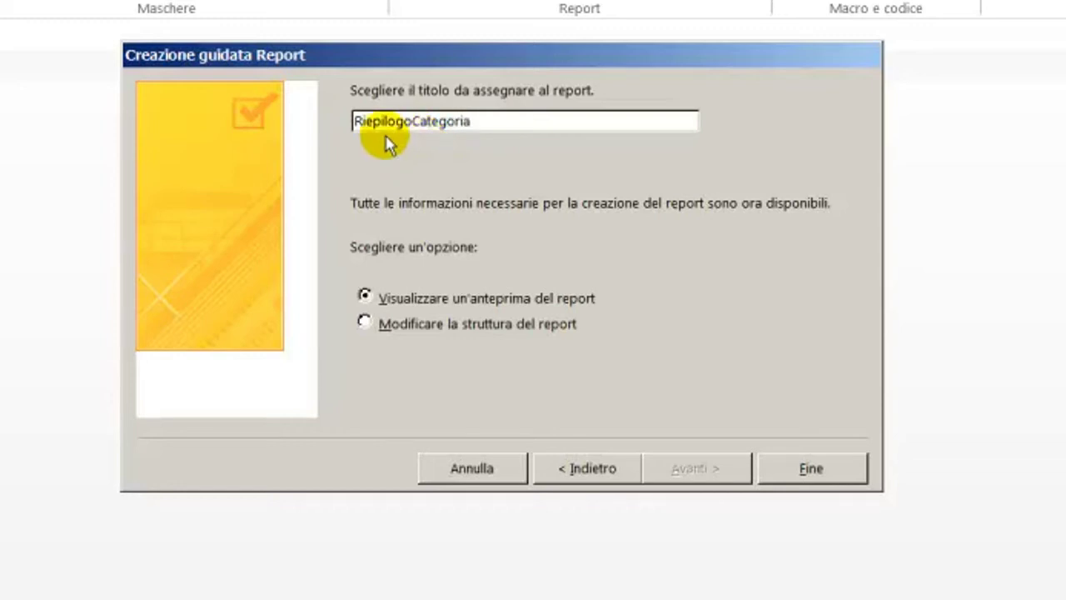
pyautogui.click(800, 473)
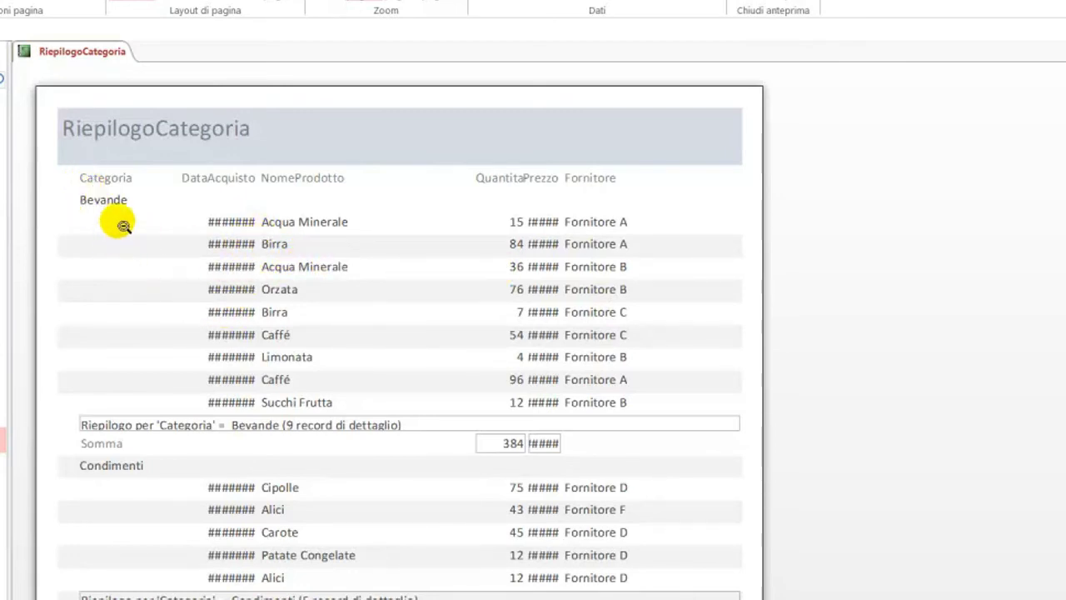
# Check the category groups and sums in the report preview, and switch the report to Design view.
pyautogui.scroll(-1, 125, 218)
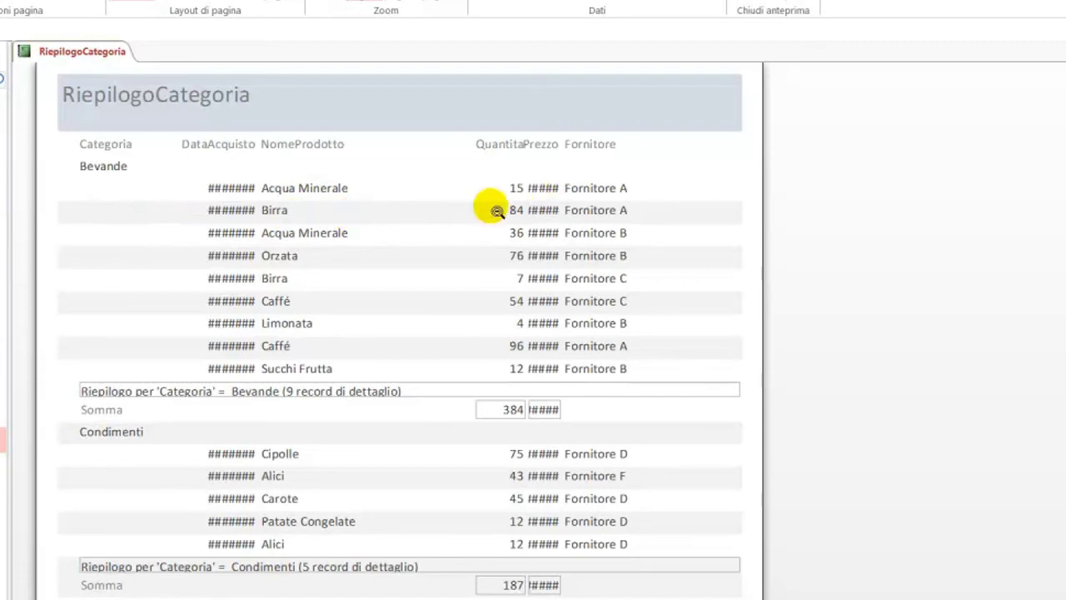
pyautogui.scroll(3, 250, 240)
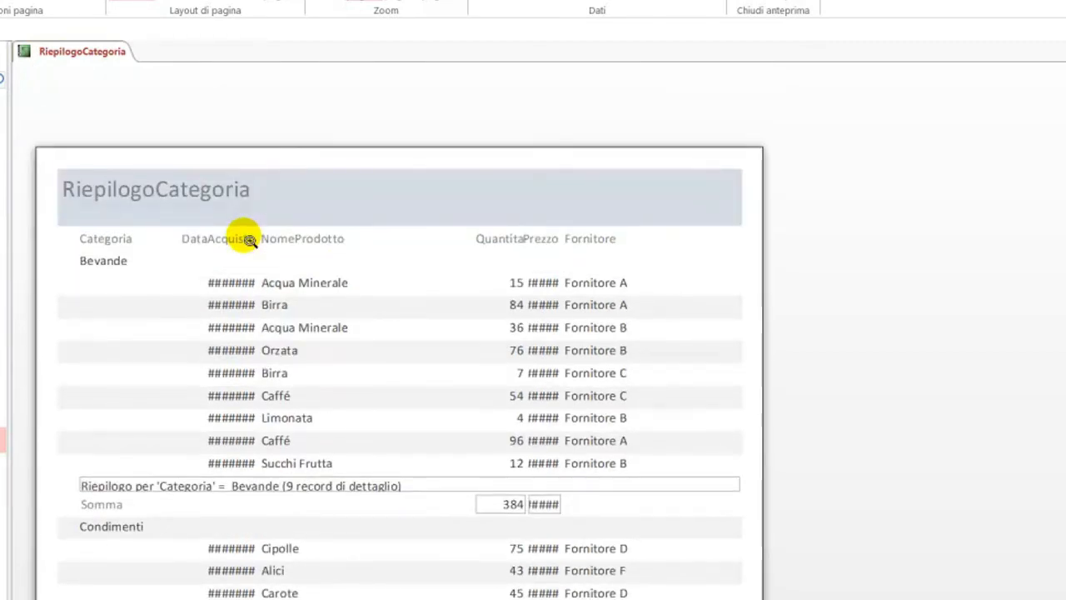
pyautogui.rightClick(83, 61)
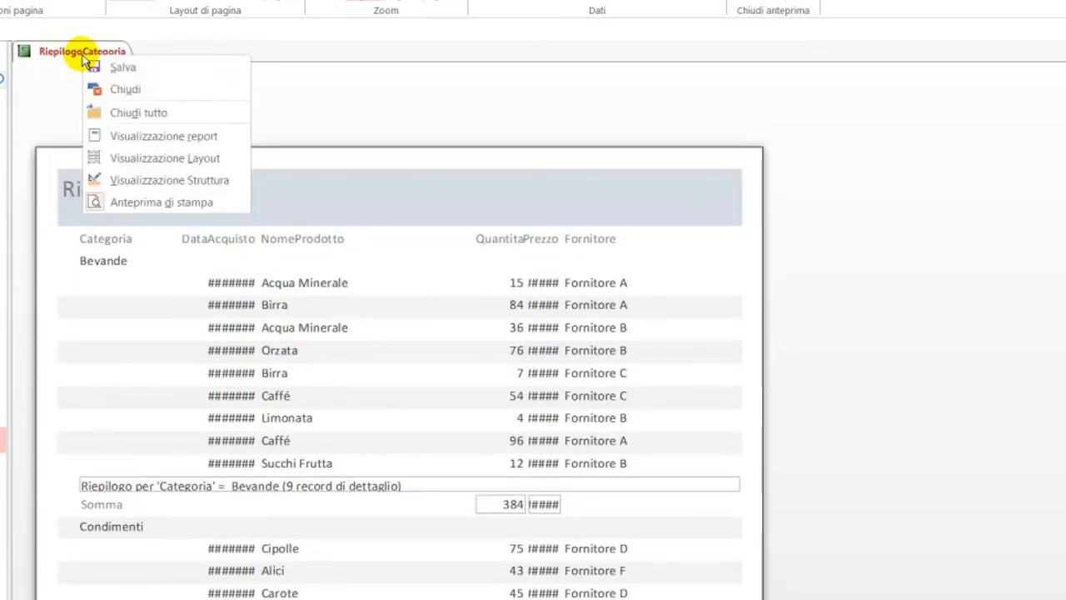
pyautogui.click(177, 182)
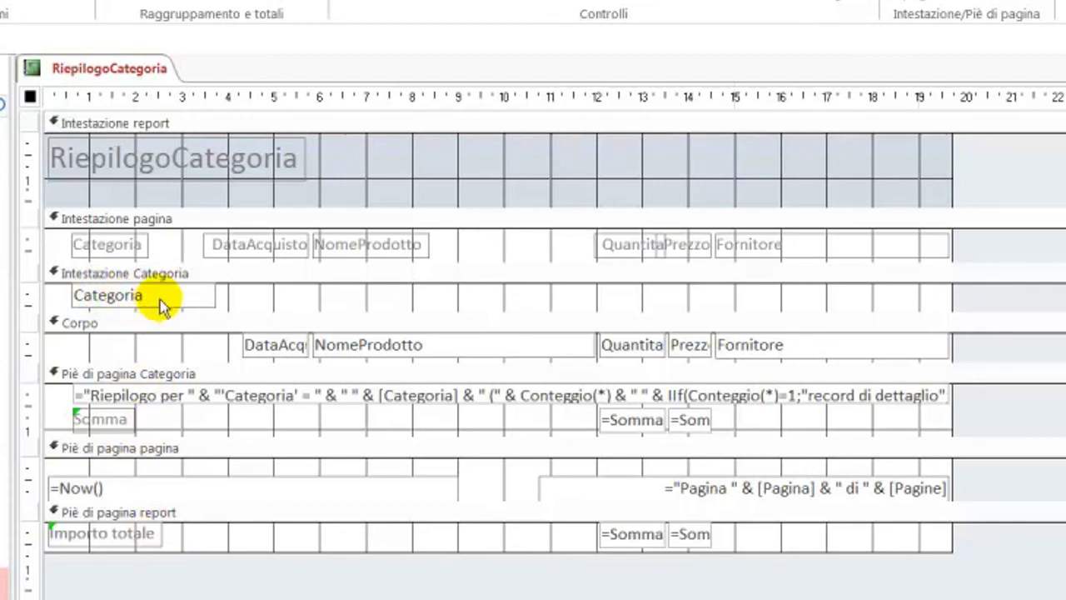
# Cut the Categoria label from the page header and the Categoria field from the category header.
pyautogui.click(125, 246)
pyautogui.rightClick(125, 245)
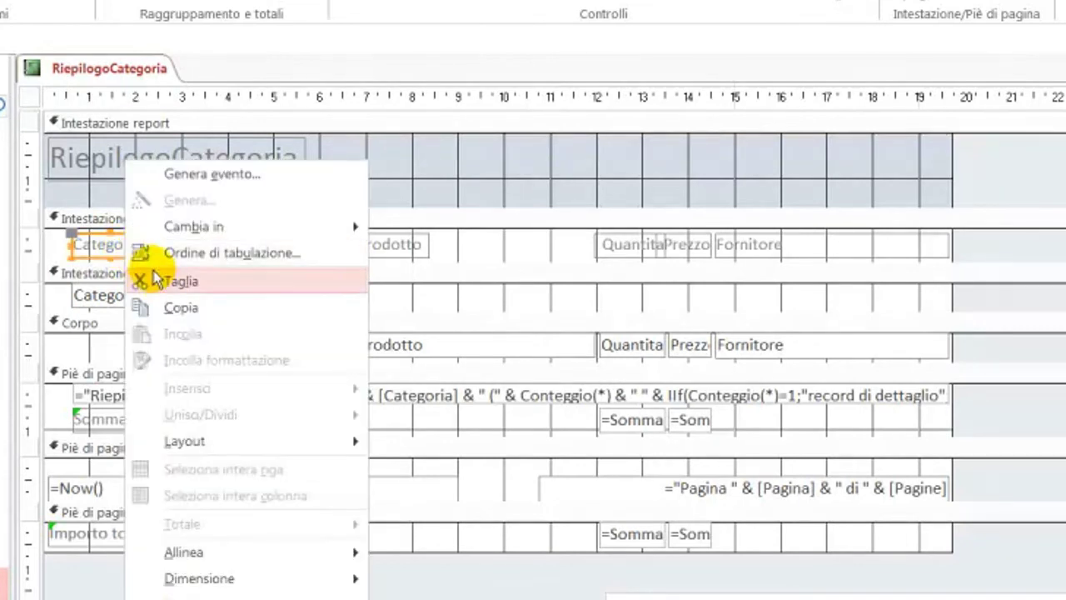
pyautogui.click(180, 279)
pyautogui.click(141, 296)
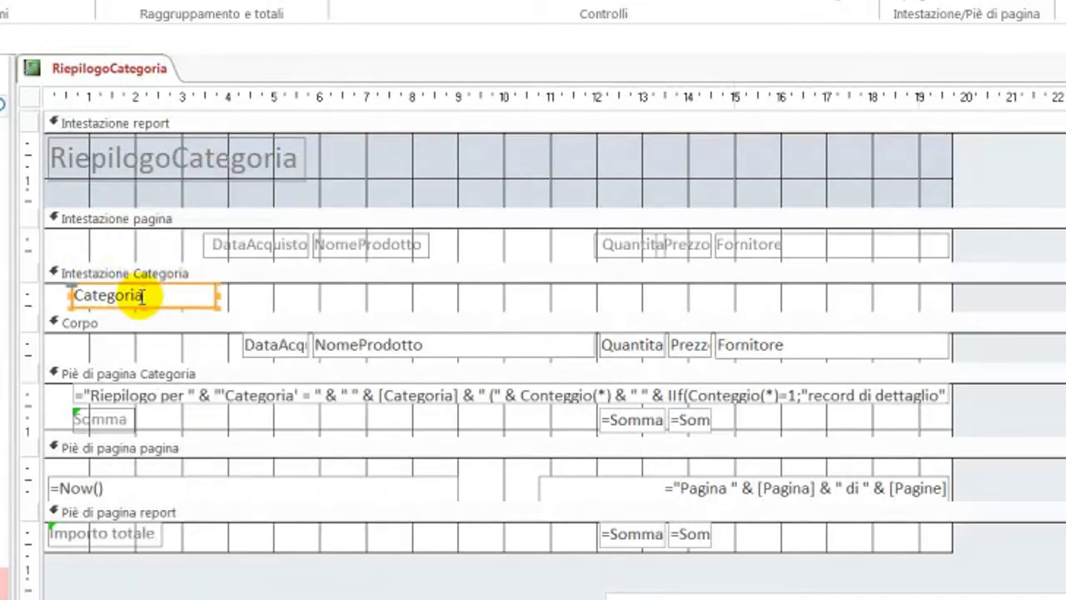
pyautogui.rightClick(141, 300)
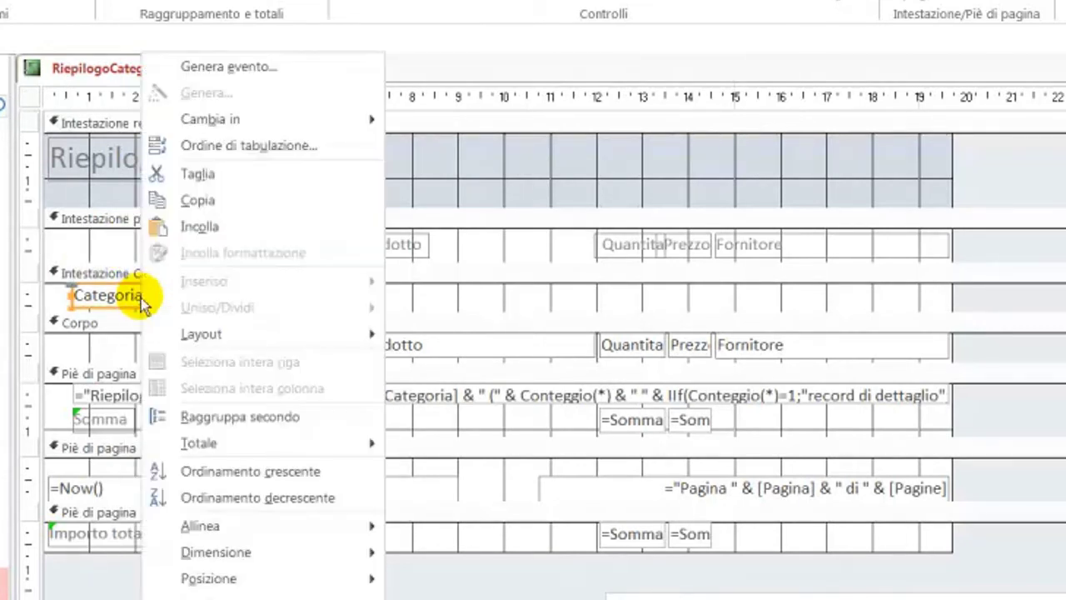
pyautogui.click(238, 175)
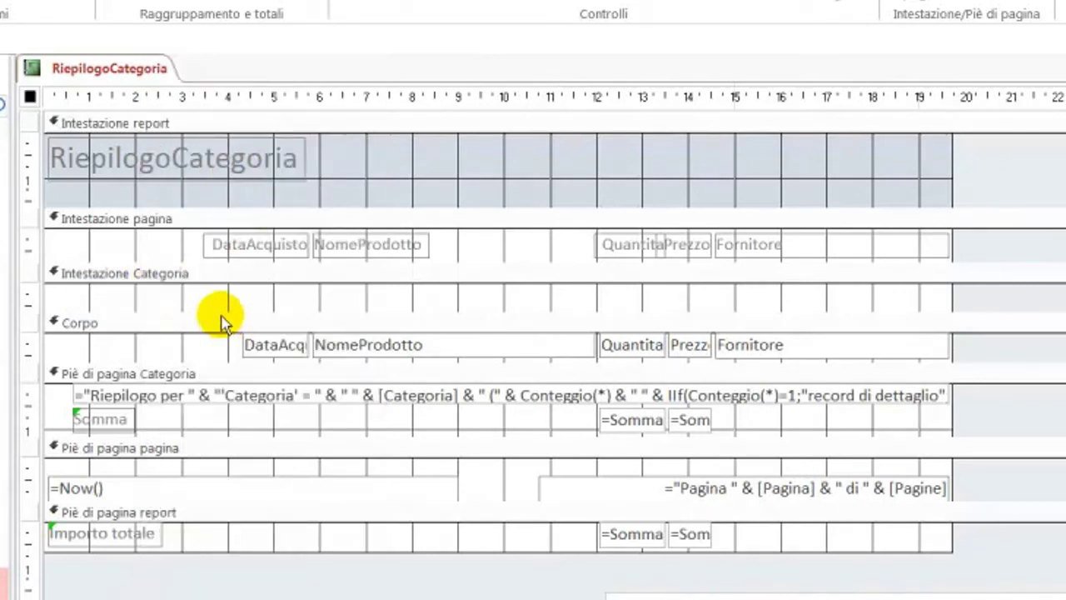
# Make the category header section taller and move all the column labels from the page header into it.
pyautogui.moveTo(219, 313); pyautogui.dragTo(219, 347)
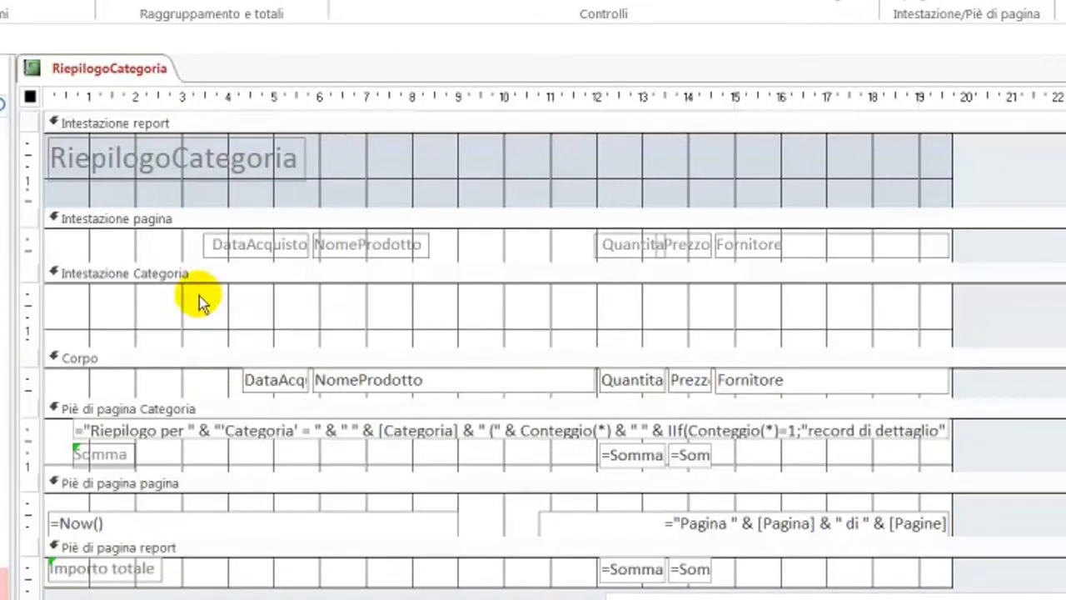
pyautogui.click(177, 241)
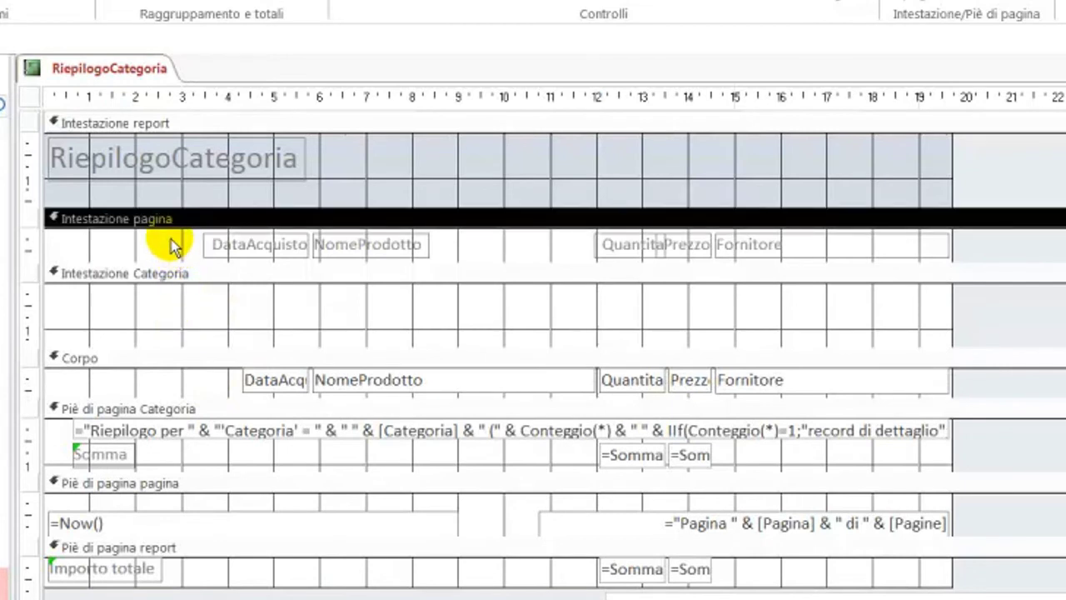
pyautogui.moveTo(170, 237); pyautogui.dragTo(881, 256)
pyautogui.rightClick(371, 245)
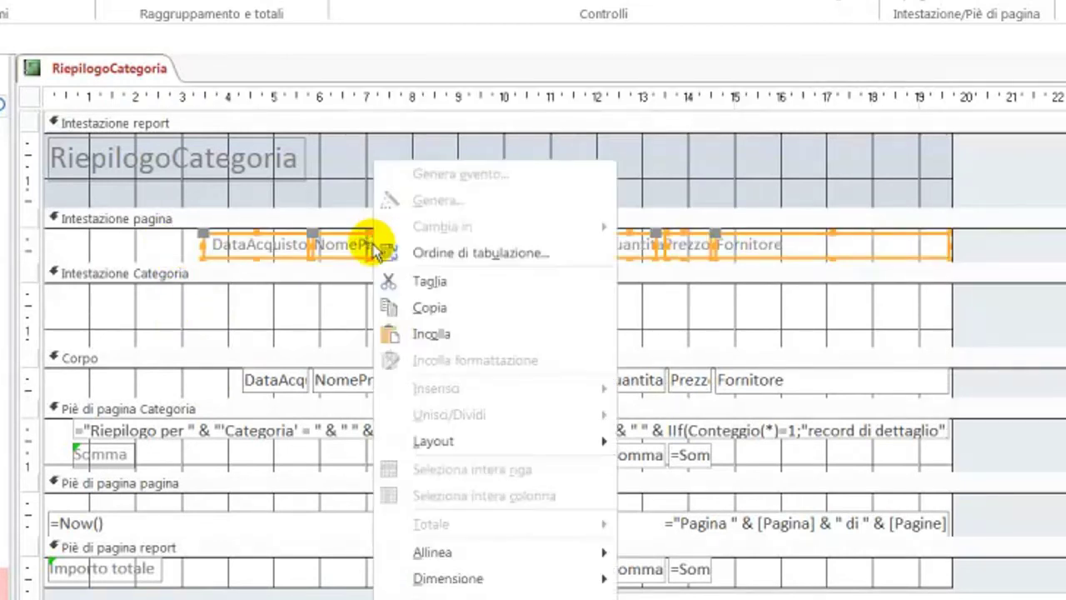
pyautogui.click(425, 283)
pyautogui.click(304, 318)
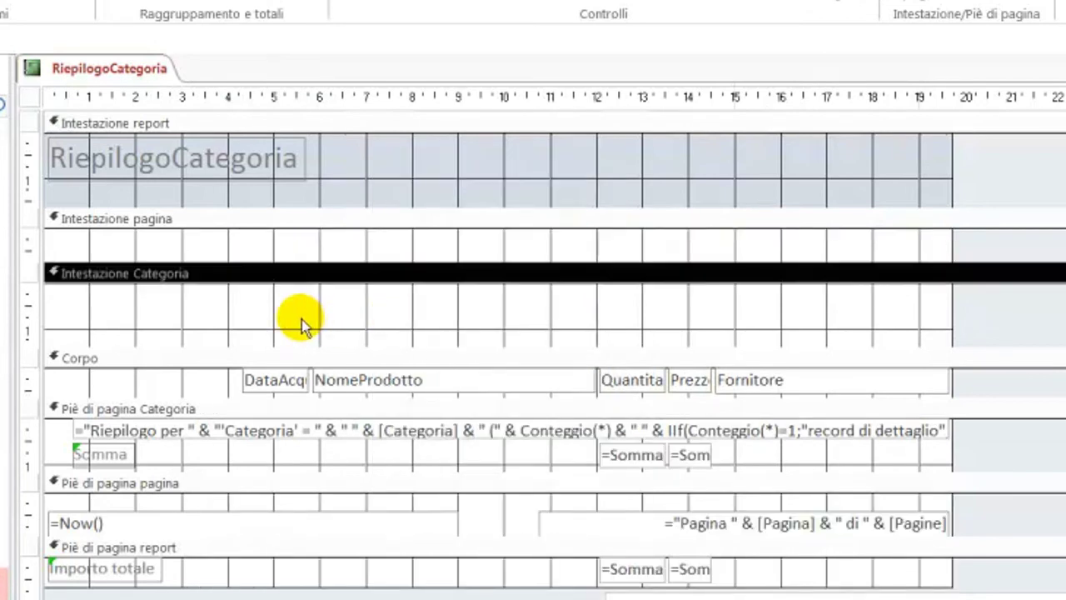
pyautogui.rightClick(302, 323)
pyautogui.click(346, 411)
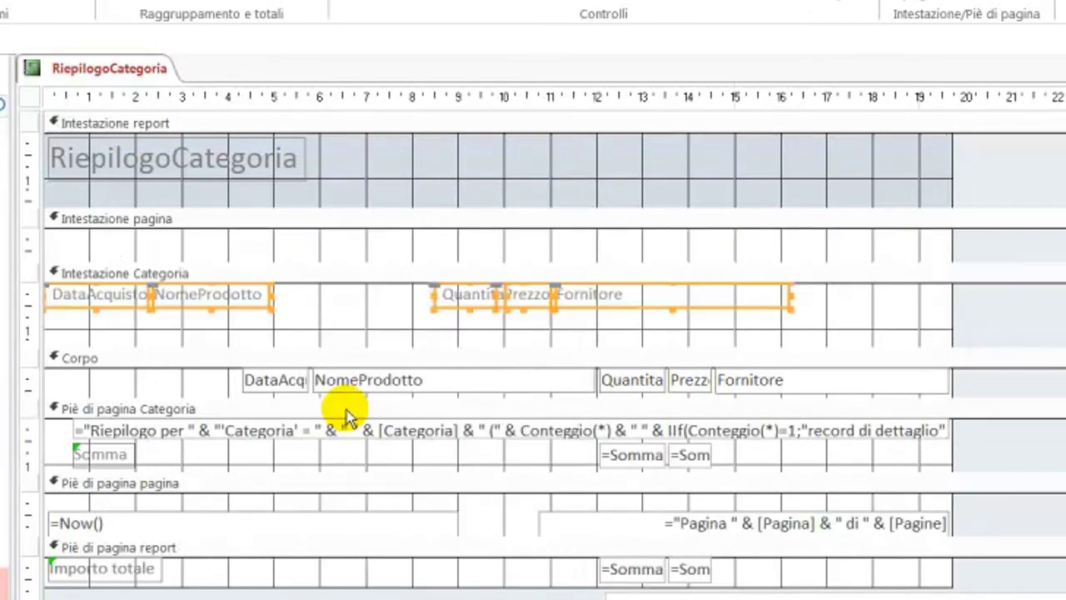
# Shift the column labels to the lower part of the category header, starting at about 1 cm on the ruler.
pyautogui.click(110, 307)
pyautogui.moveTo(109, 306); pyautogui.dragTo(147, 336)
pyautogui.click(324, 277)
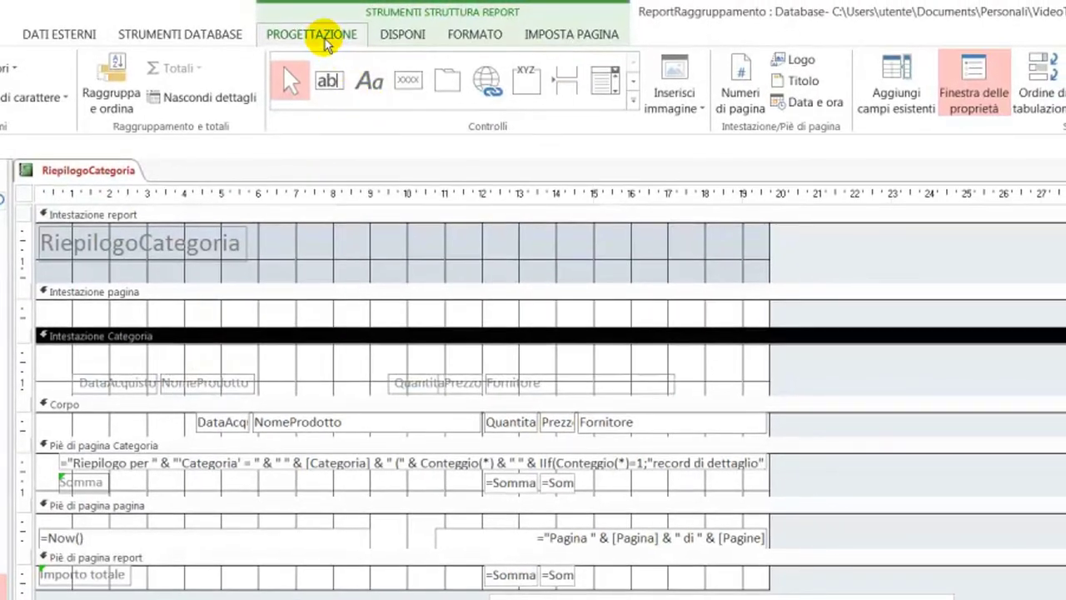
# Add a text box about 5.5 cm wide above the column labels in the category header and remove its attached label.
pyautogui.click(329, 90)
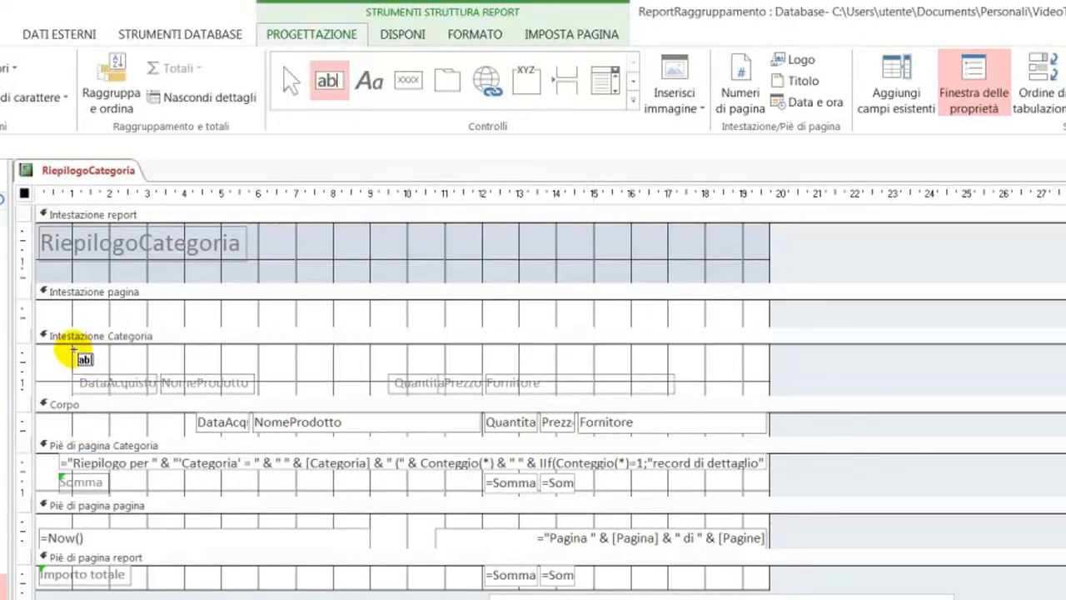
pyautogui.moveTo(75, 350); pyautogui.dragTo(279, 368)
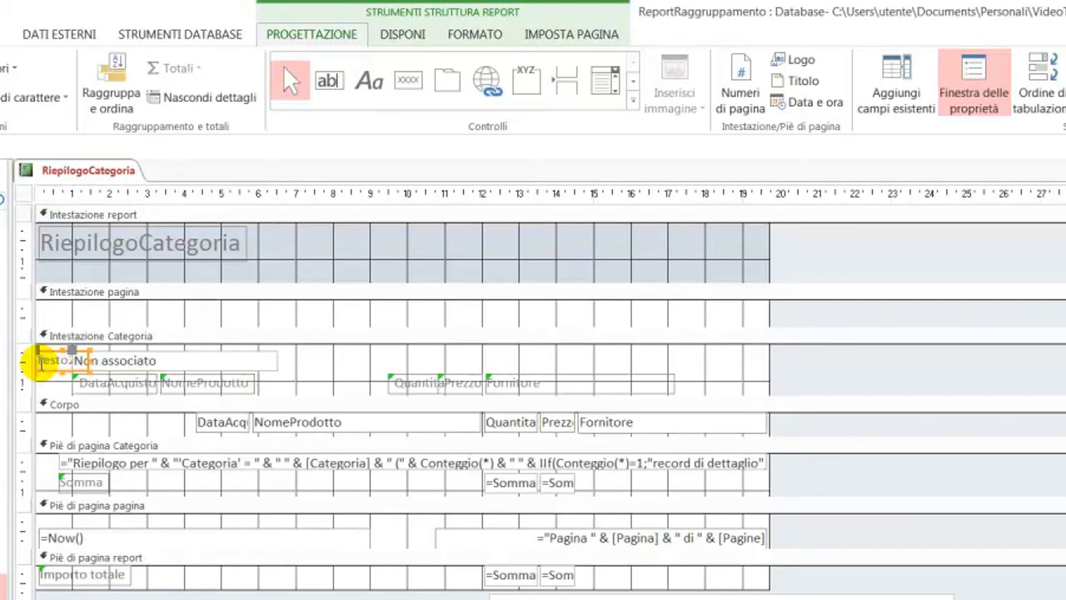
pyautogui.rightClick(40, 364)
pyautogui.click(89, 344)
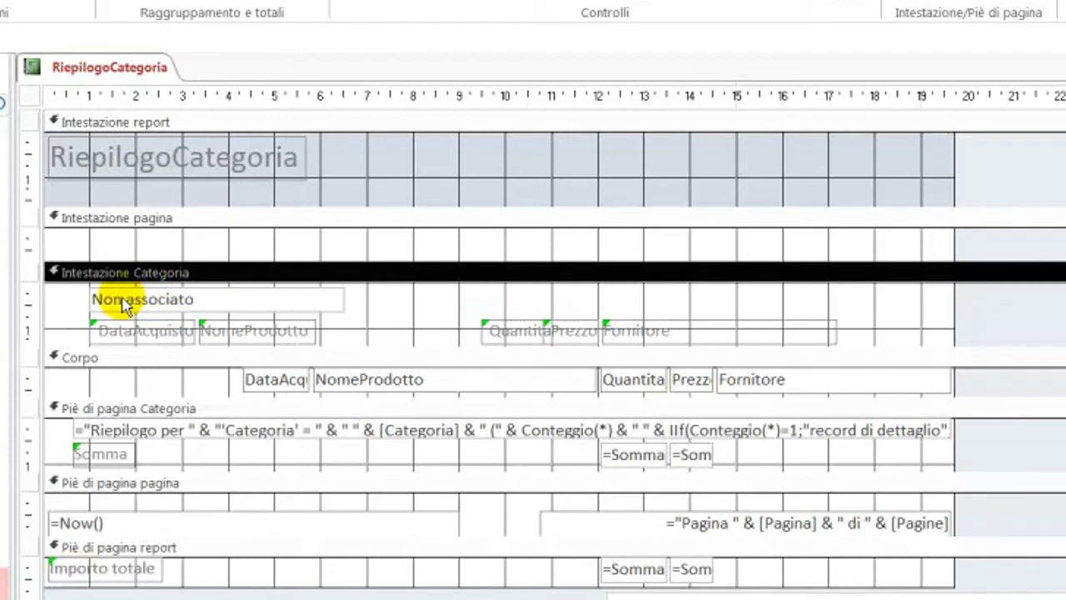
# Enter the expression ="Categoria Prodotti: " & [Categoria] in the unbound text box of the category header.
pyautogui.click(123, 302)
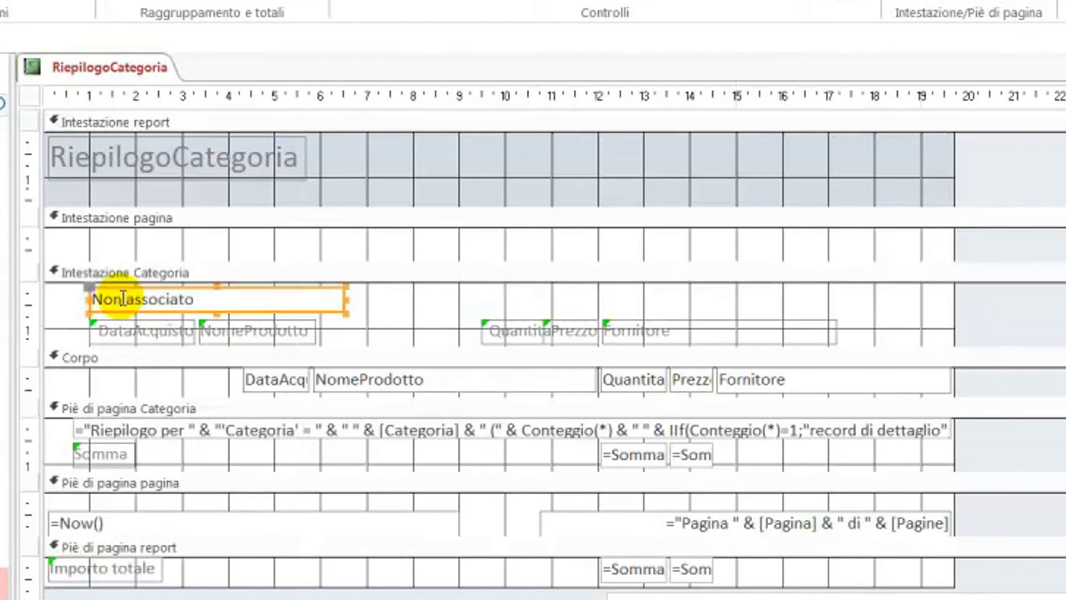
pyautogui.click(116, 298)
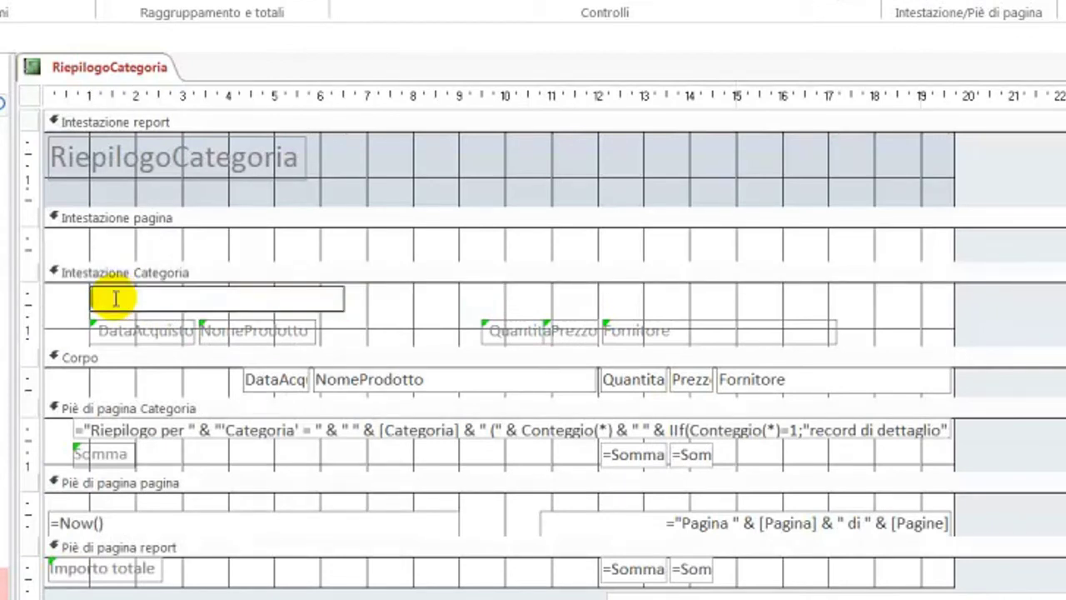
pyautogui.write('="')
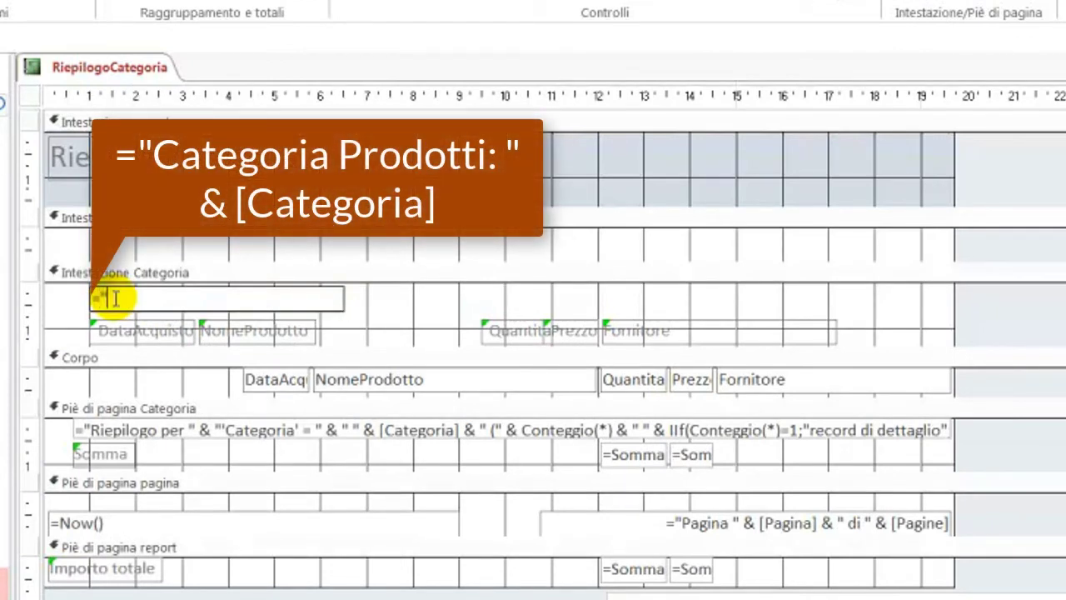